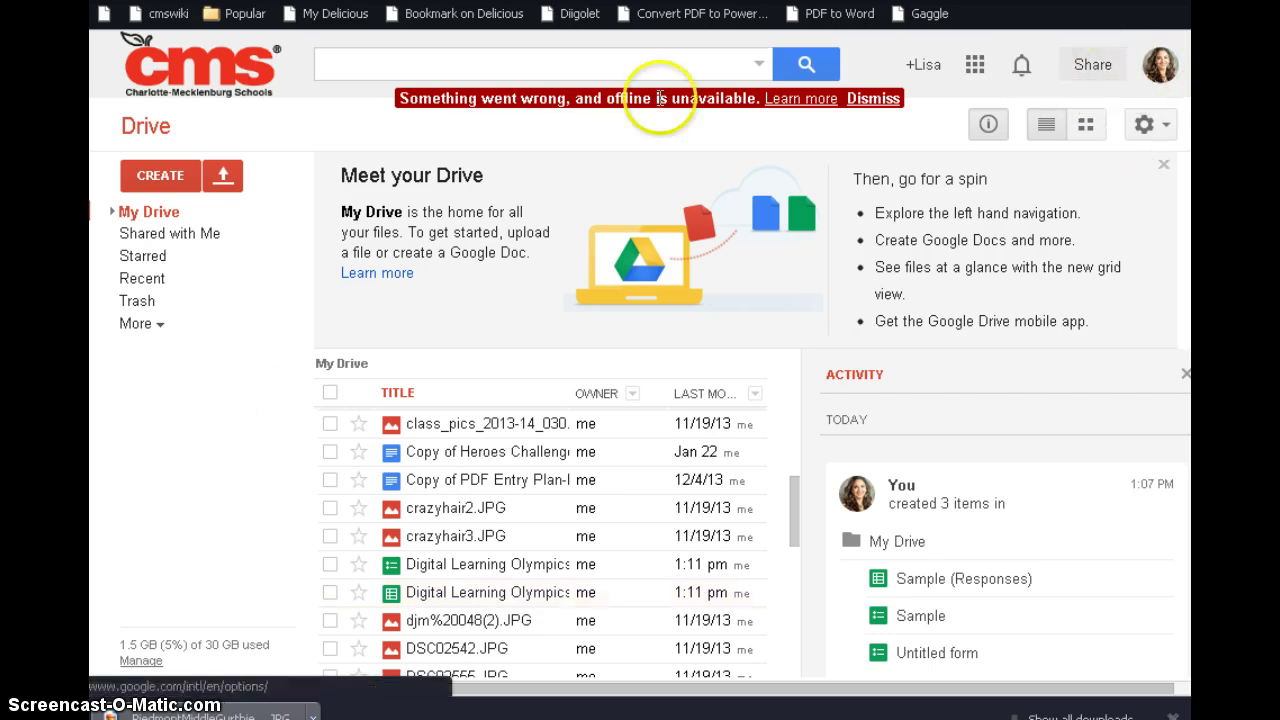
Step: Dismiss Drive's offline error banner and bring up the CREATE menu of new item types
click(874, 99)
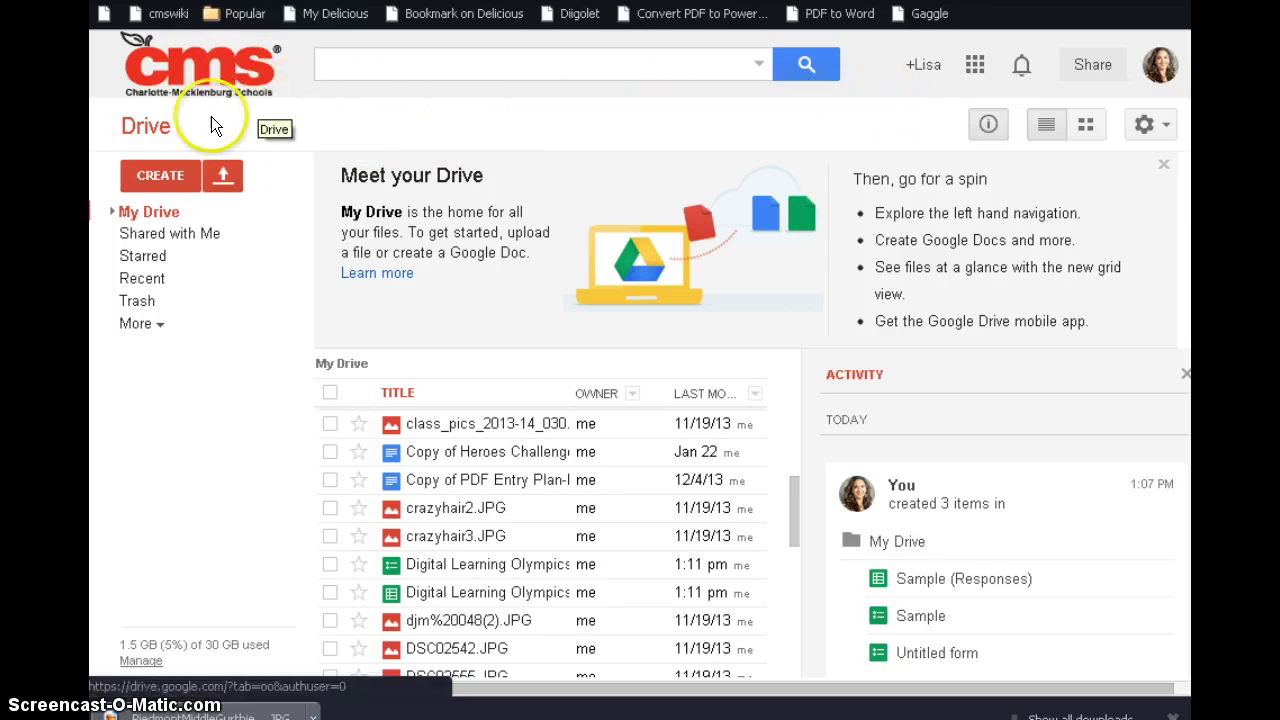
drag(241, 105, 180, 170)
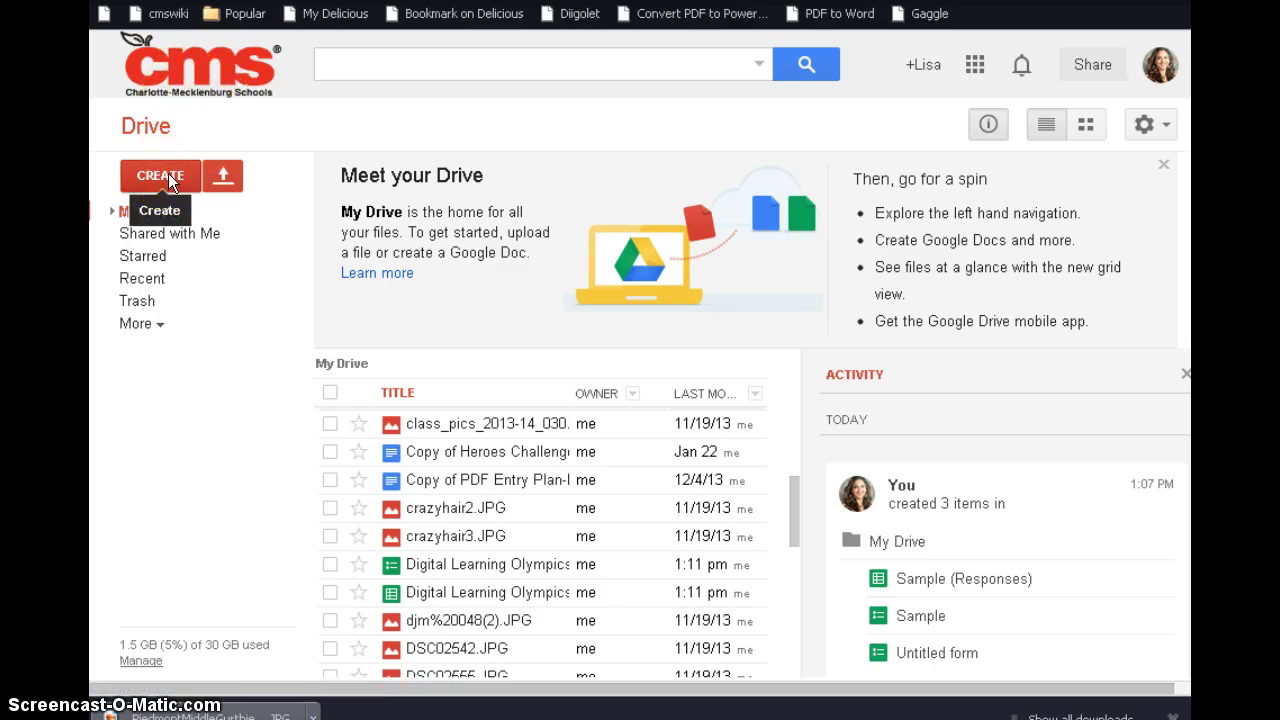
click(168, 177)
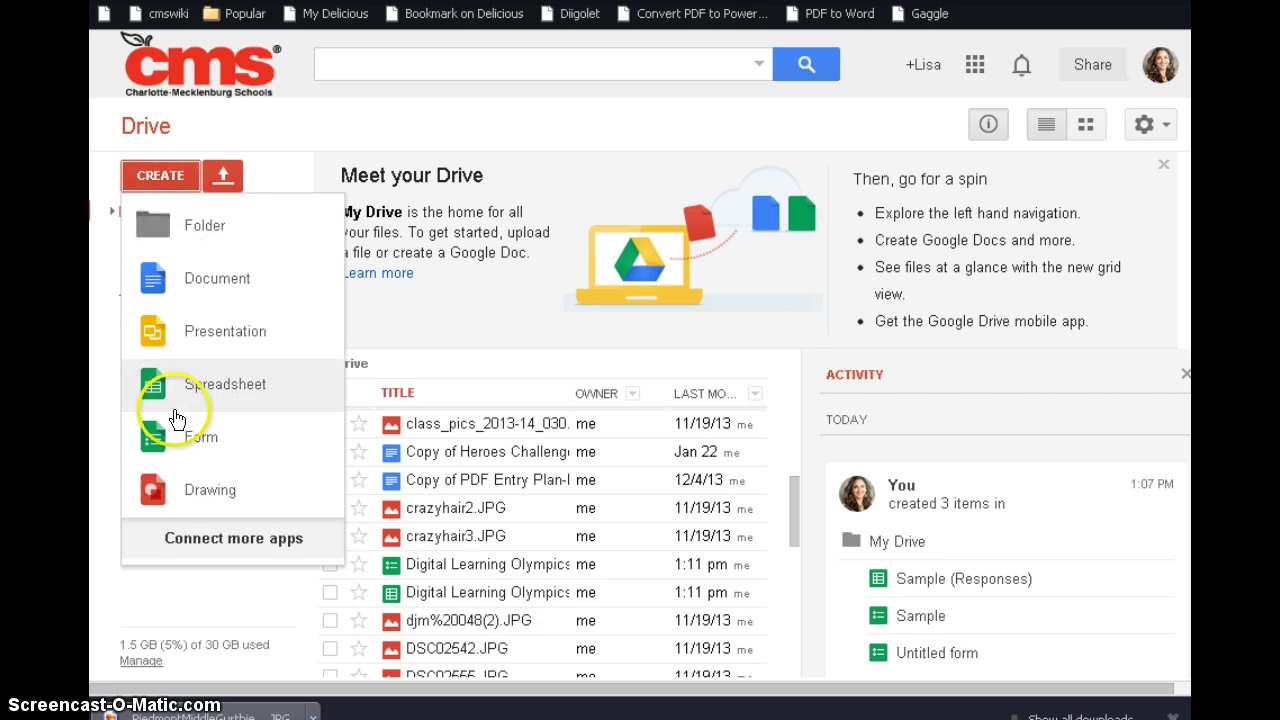
Step: Create a new form titled 'Sample' using the Books Classic theme
click(205, 437)
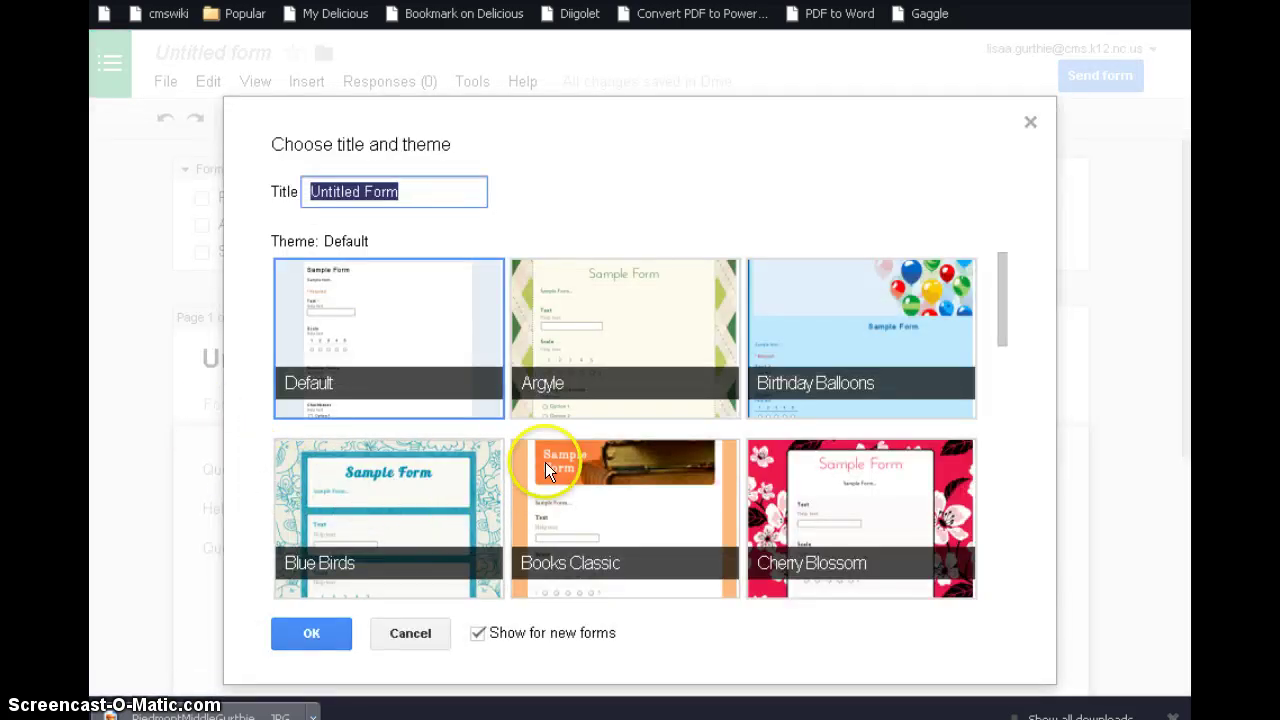
click(596, 503)
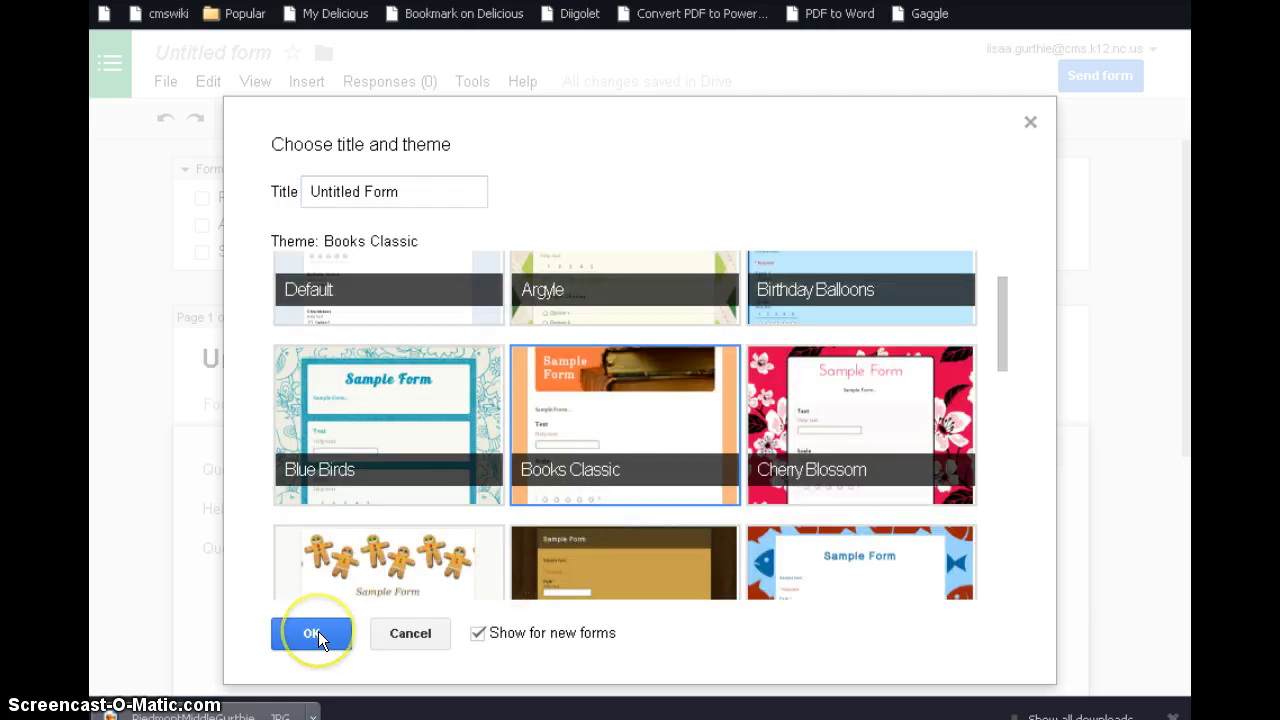
drag(403, 190, 285, 191)
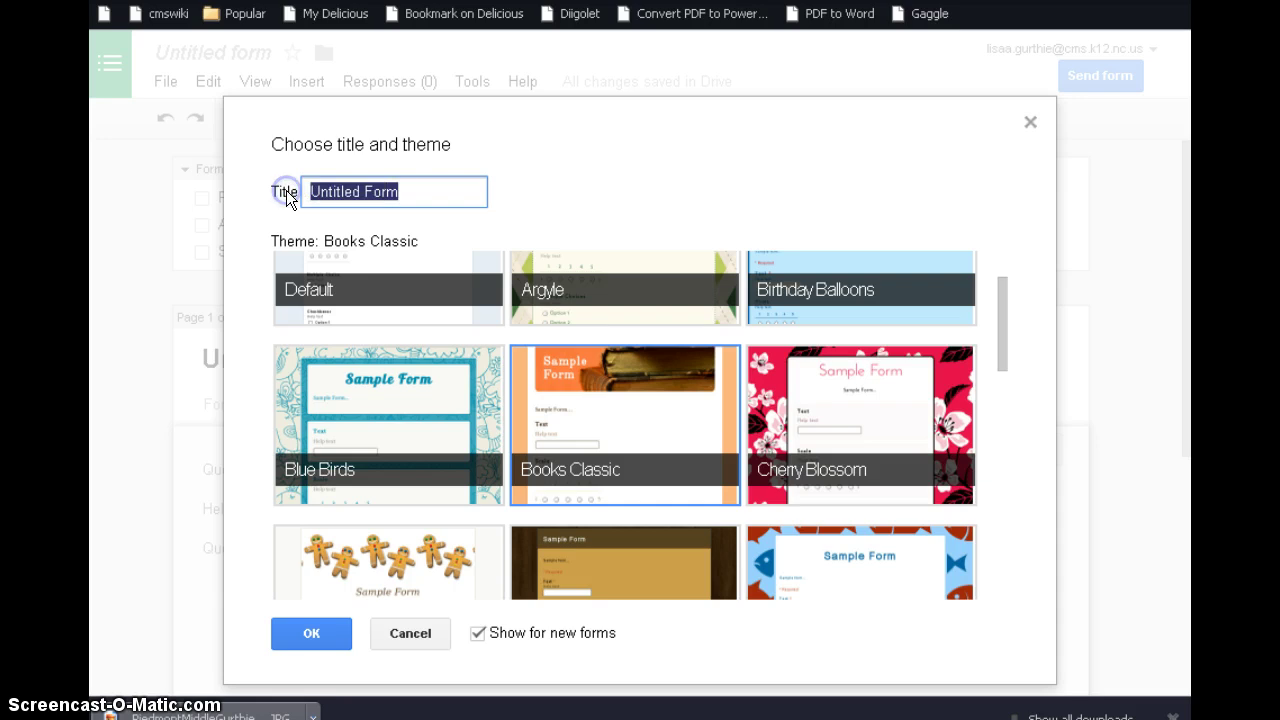
text(Sample)
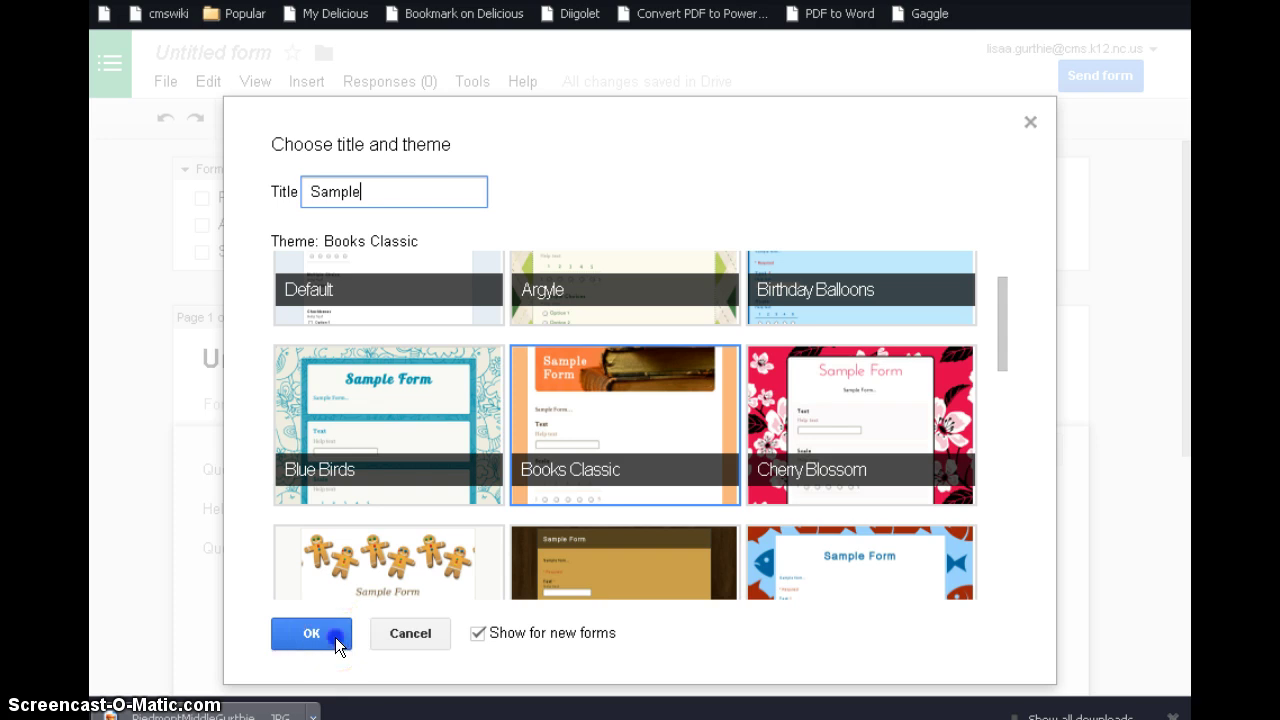
click(335, 637)
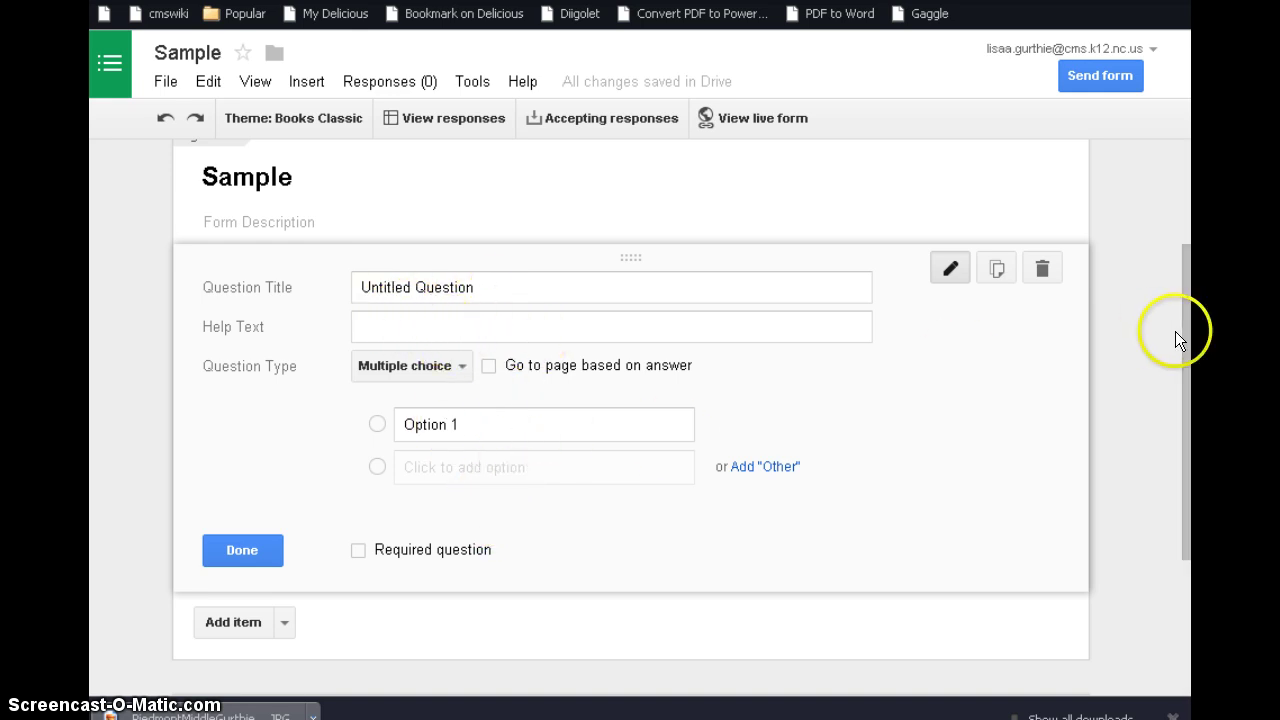
Step: Require school-district login and auto-collect usernames on Sample, leaving the progress bar off
drag(1178, 334, 1172, 215)
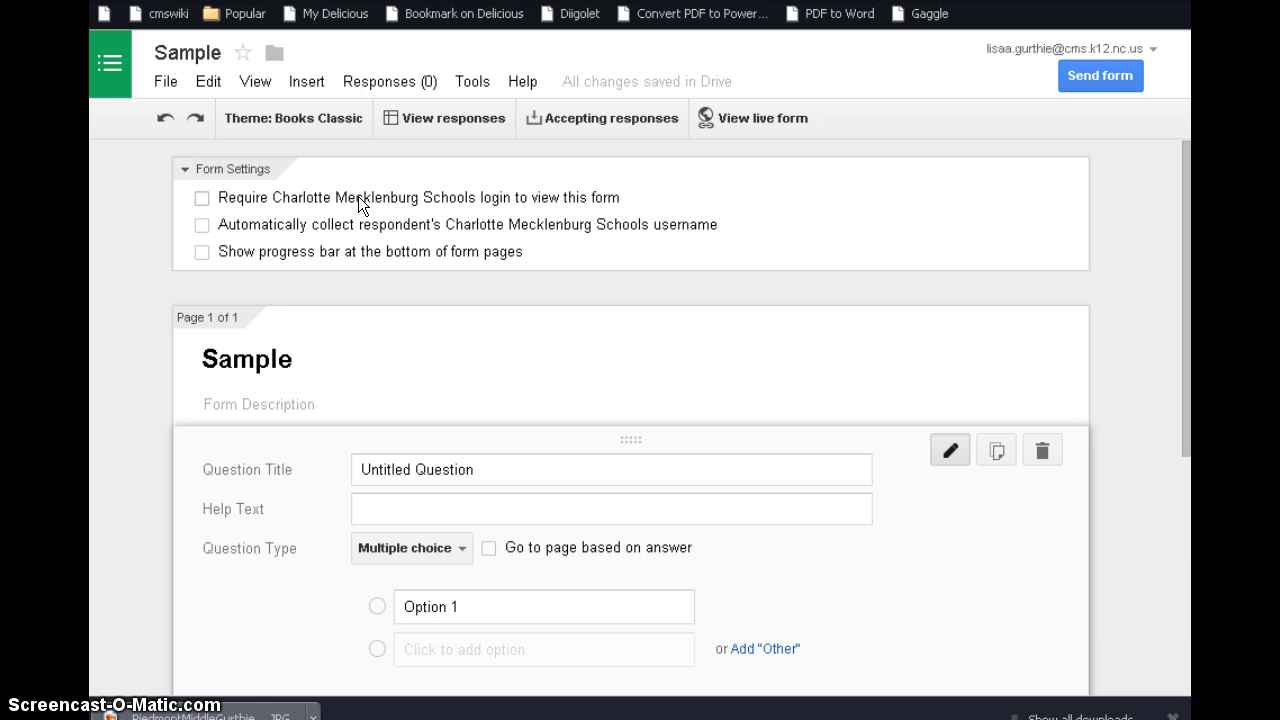
click(198, 252)
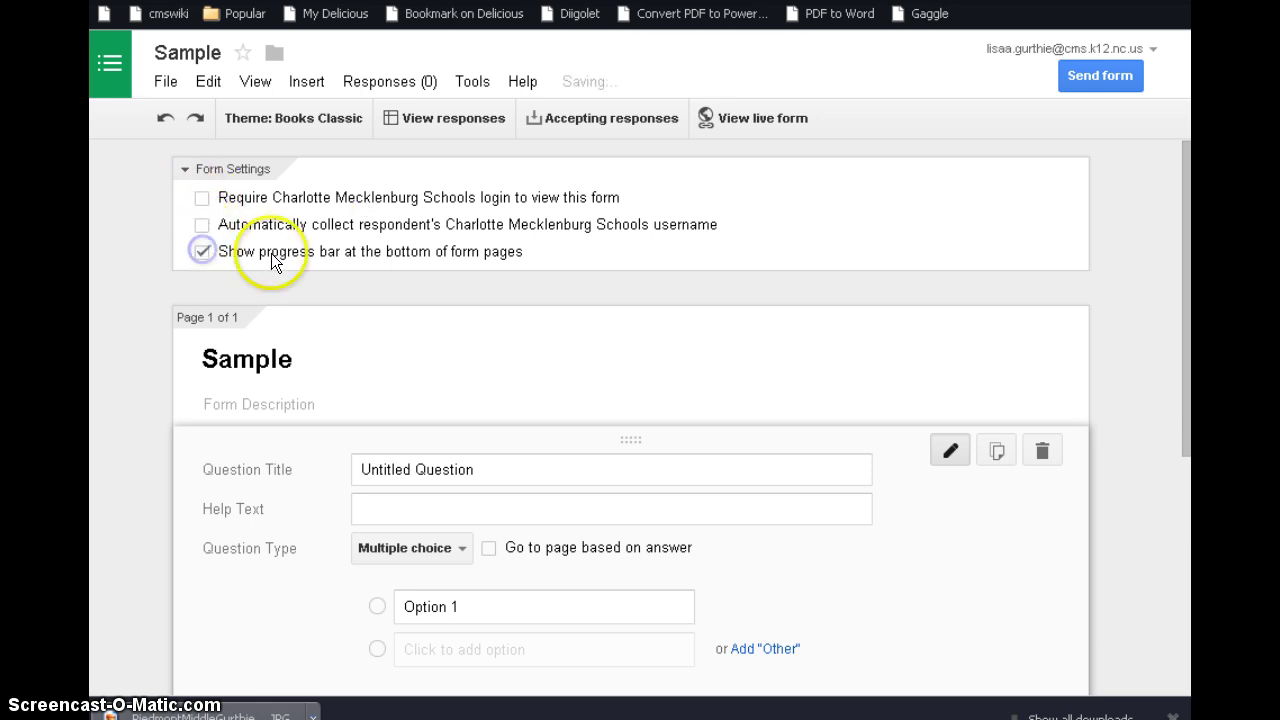
click(201, 252)
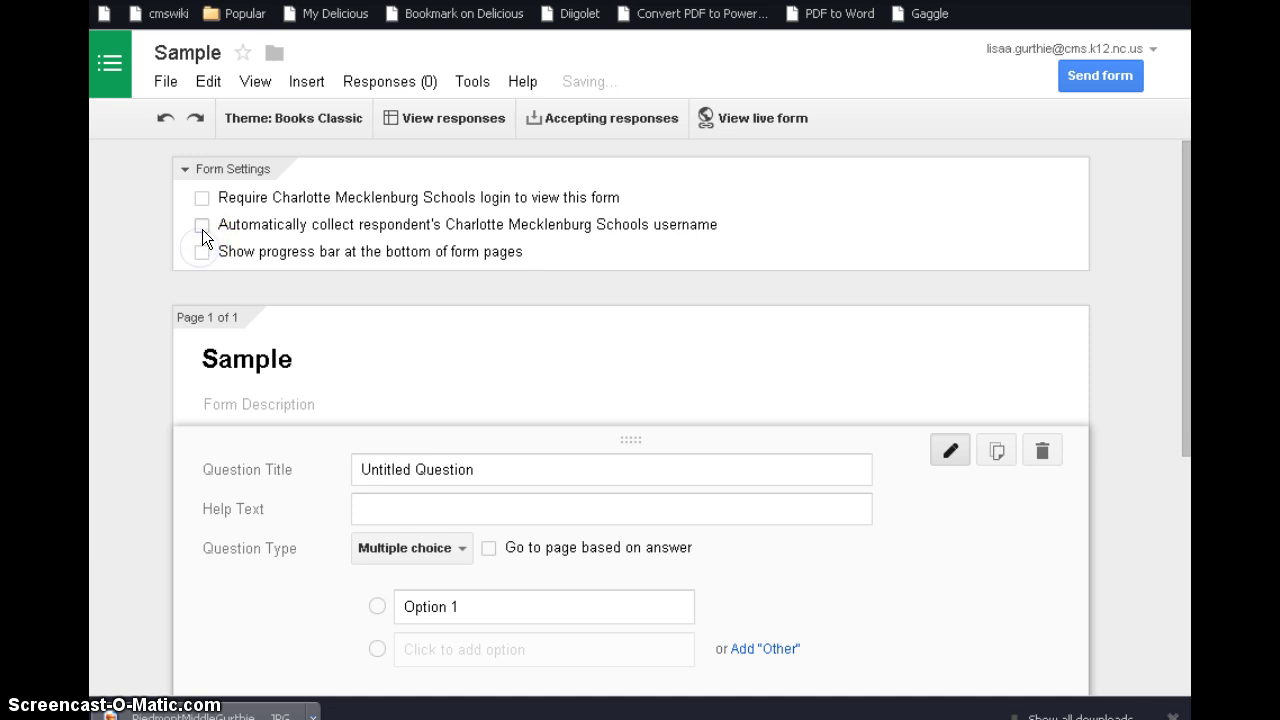
click(201, 228)
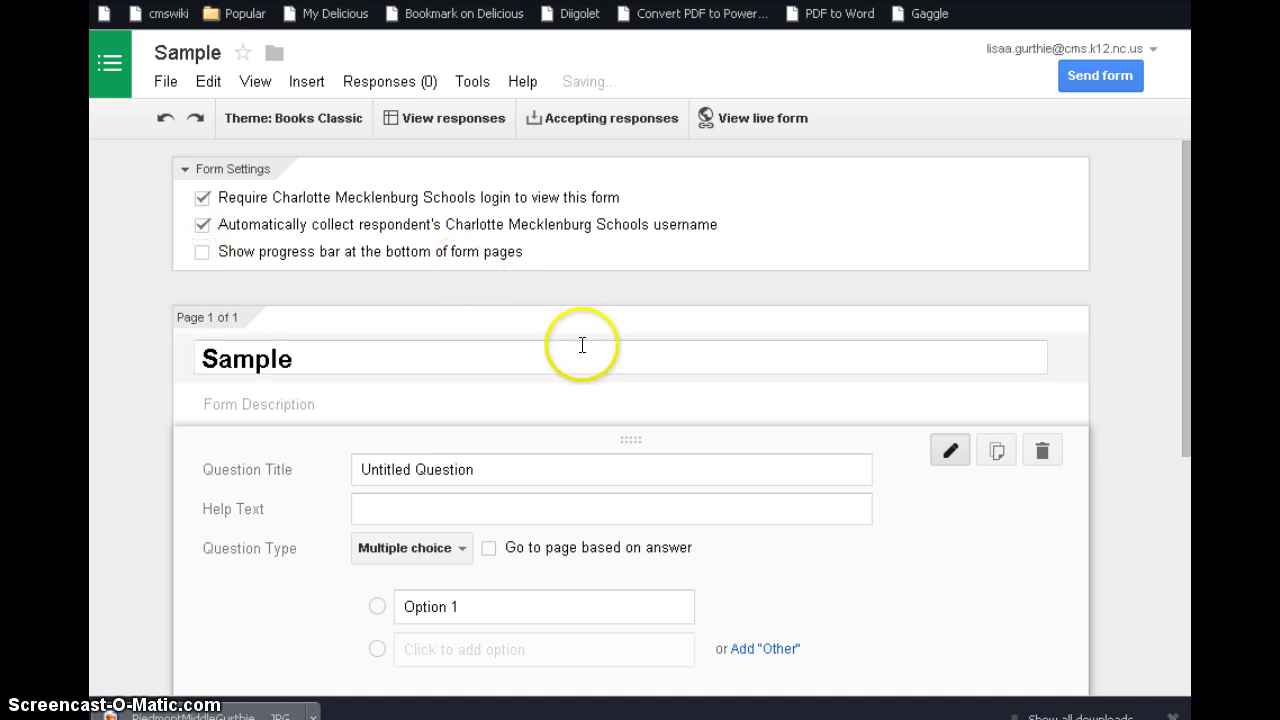
scroll(582, 345, down, 1)
scroll(582, 345, up, 1)
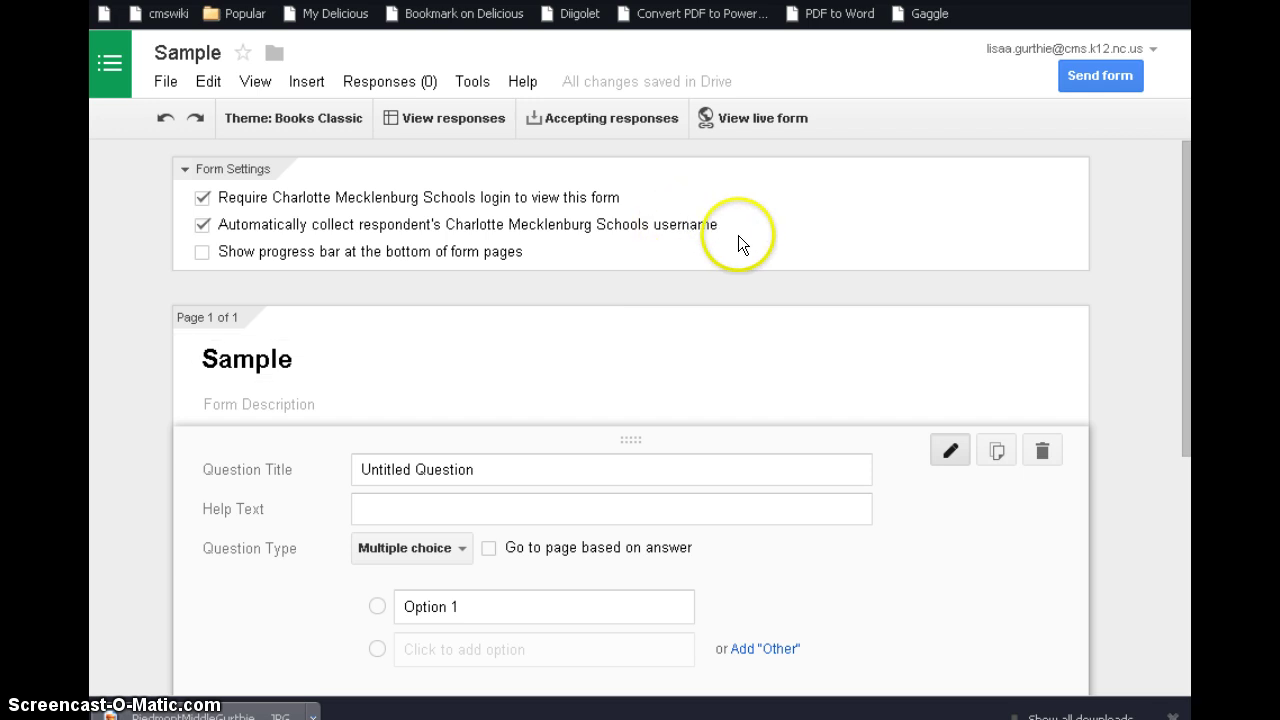
scroll(586, 360, down, 1)
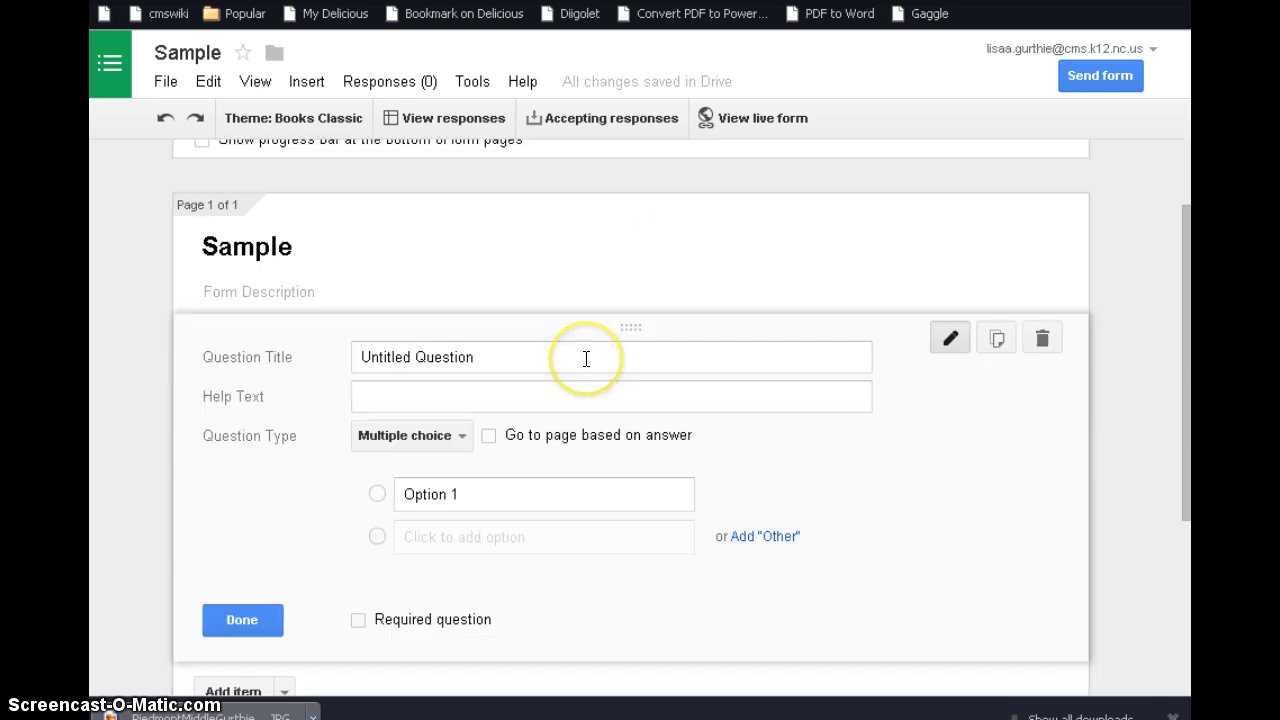
Step: Make the Sample form's first question a Text question type
click(517, 294)
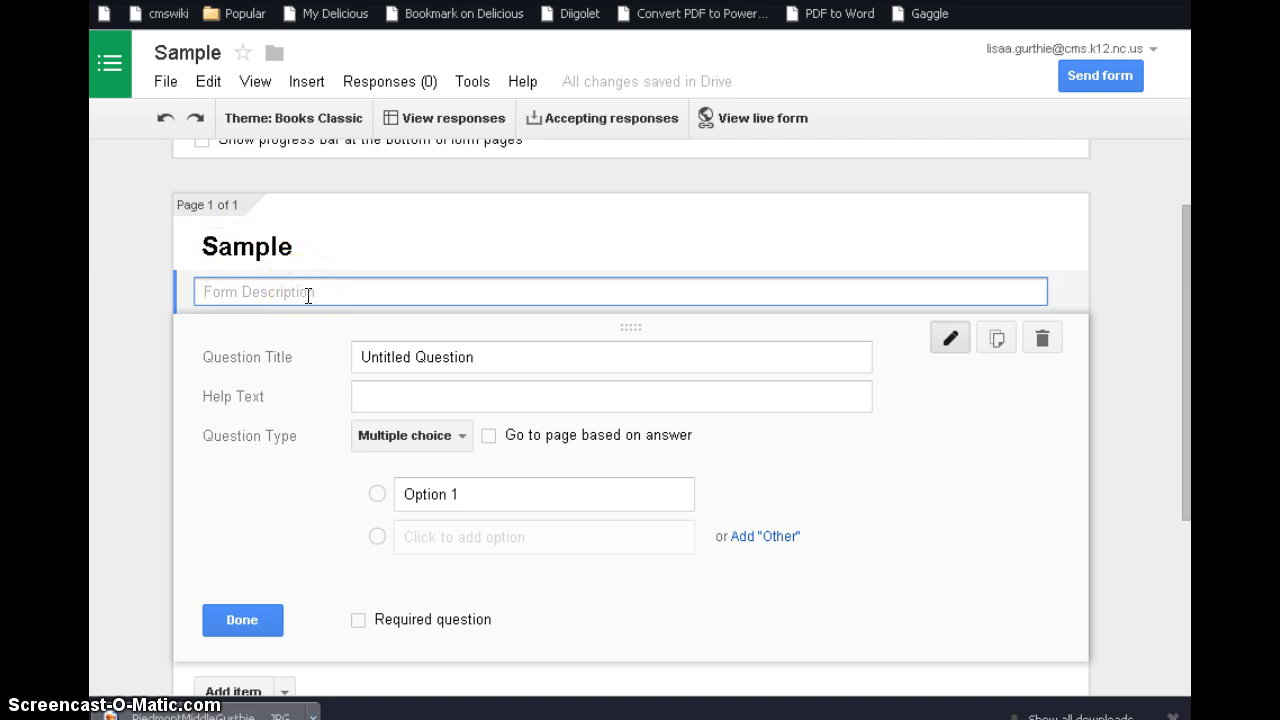
click(486, 356)
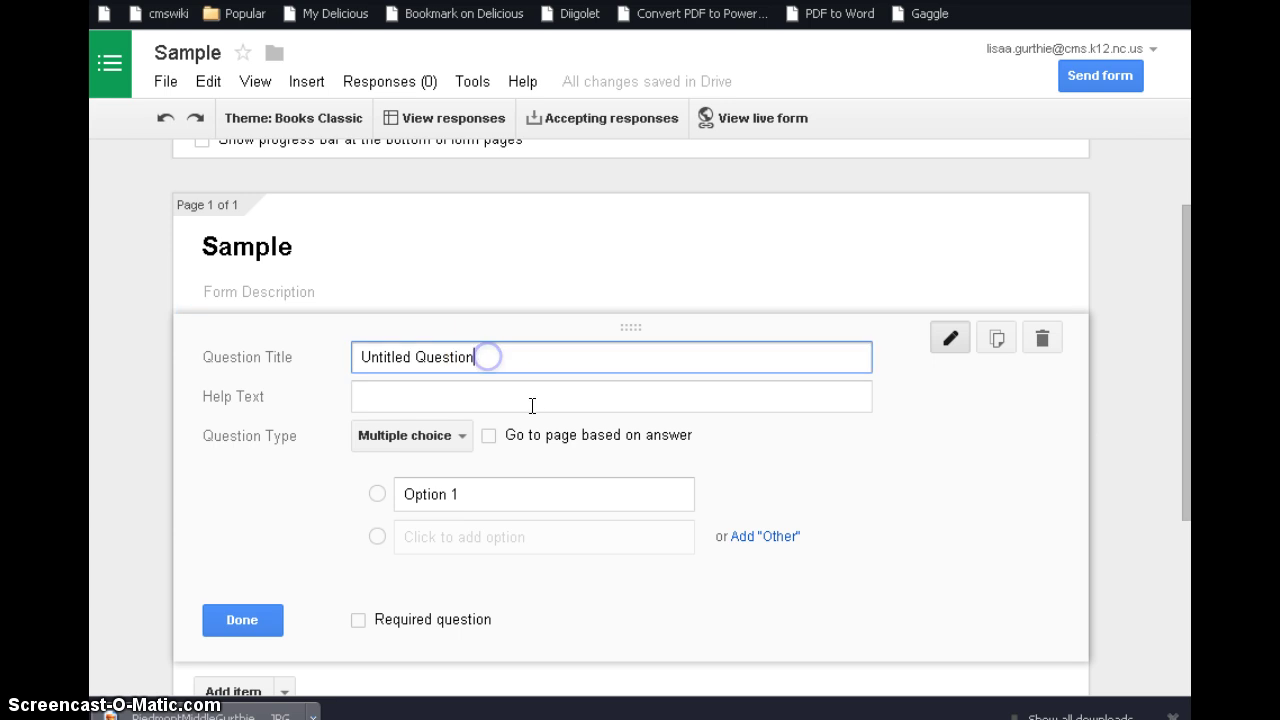
click(463, 443)
click(458, 380)
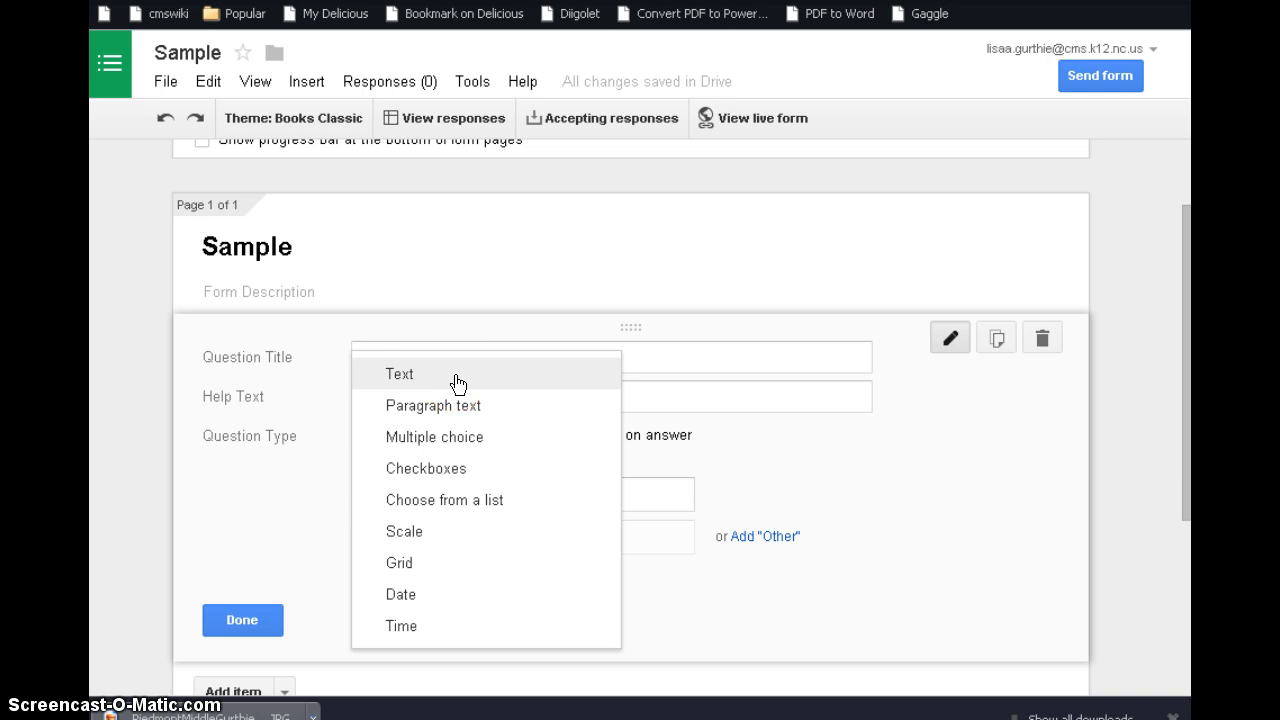
click(458, 380)
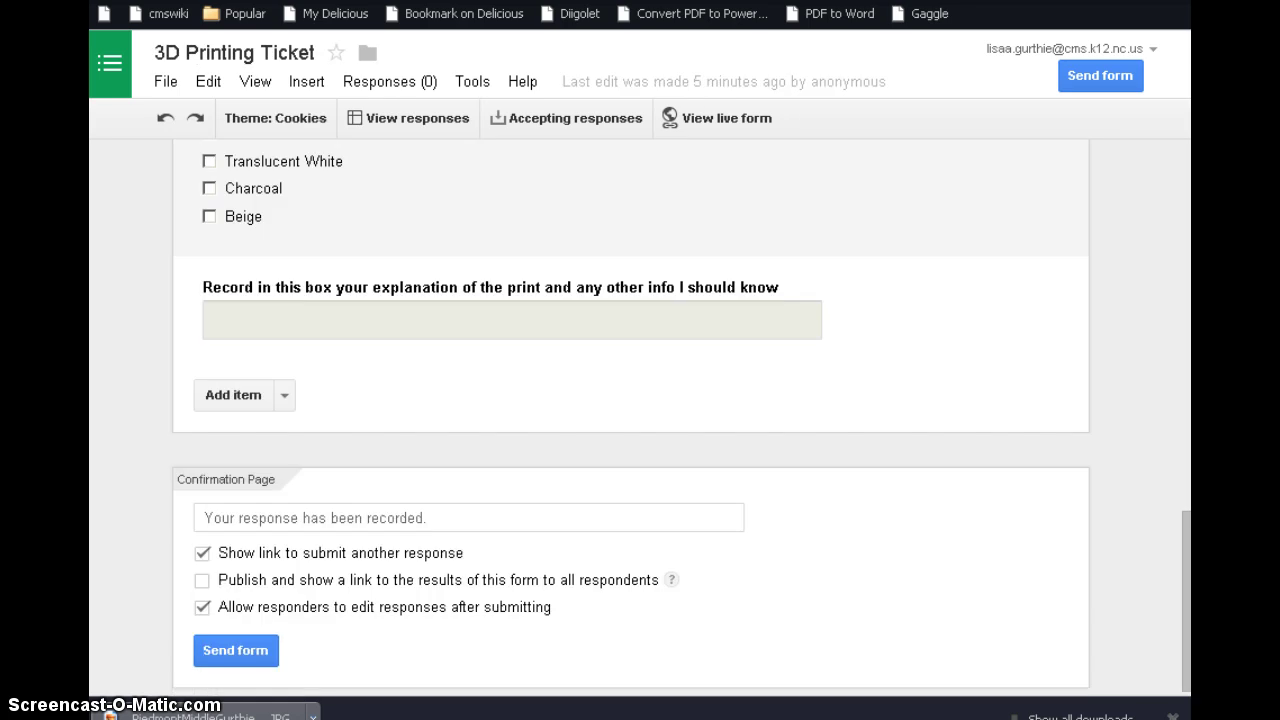
Step: Scroll through the 3D Printing Ticket form and click into its description field
scroll(940, 330, up, 3)
scroll(937, 334, up, 5)
scroll(941, 329, up, 3)
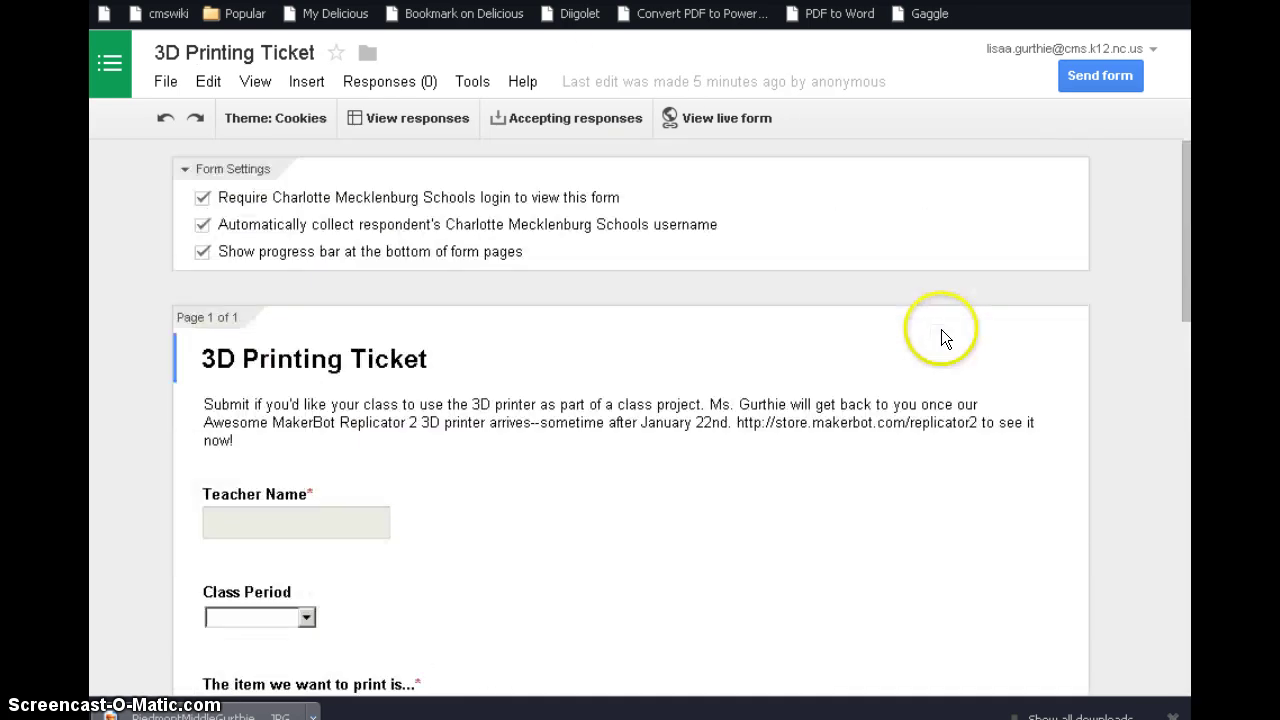
click(475, 375)
scroll(474, 377, down, 2)
scroll(474, 377, down, 1)
scroll(474, 377, down, 1)
scroll(476, 377, up, 2)
scroll(476, 377, up, 1)
click(482, 323)
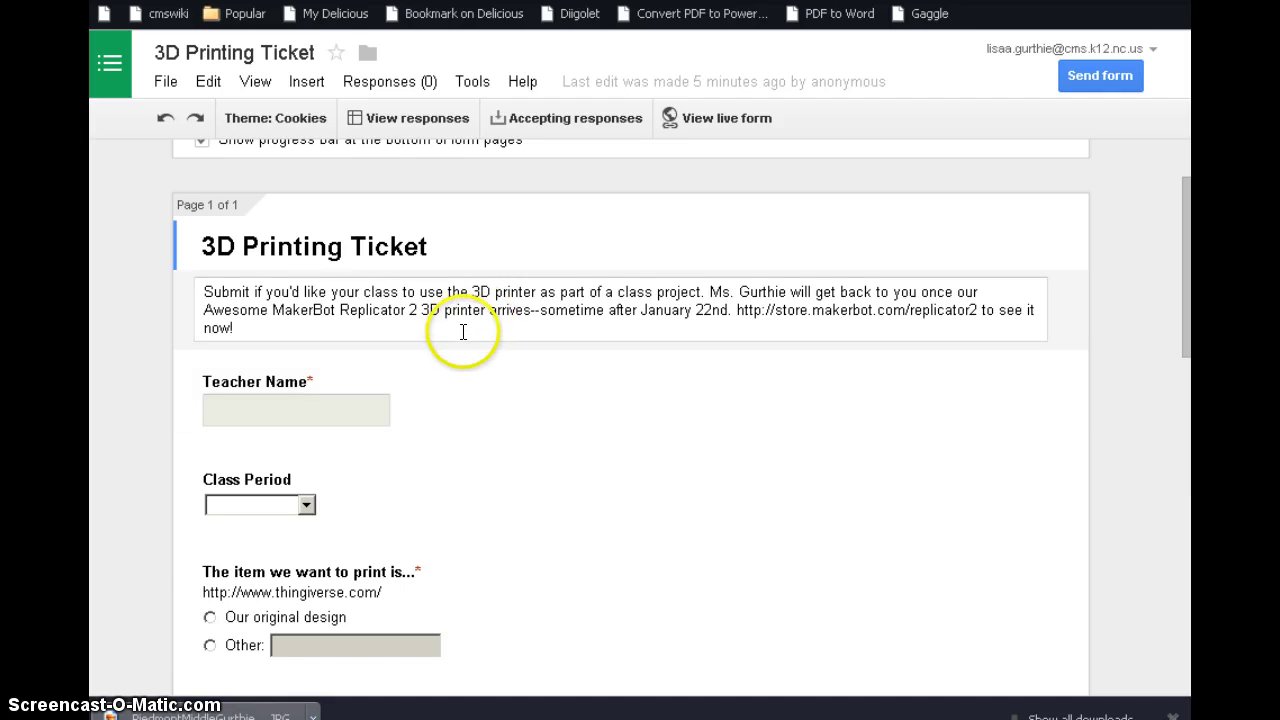
Step: Review the 3D Printing Ticket questions down the editor and return to Form Settings
mouse_move(439, 404)
scroll(439, 404, down, 1)
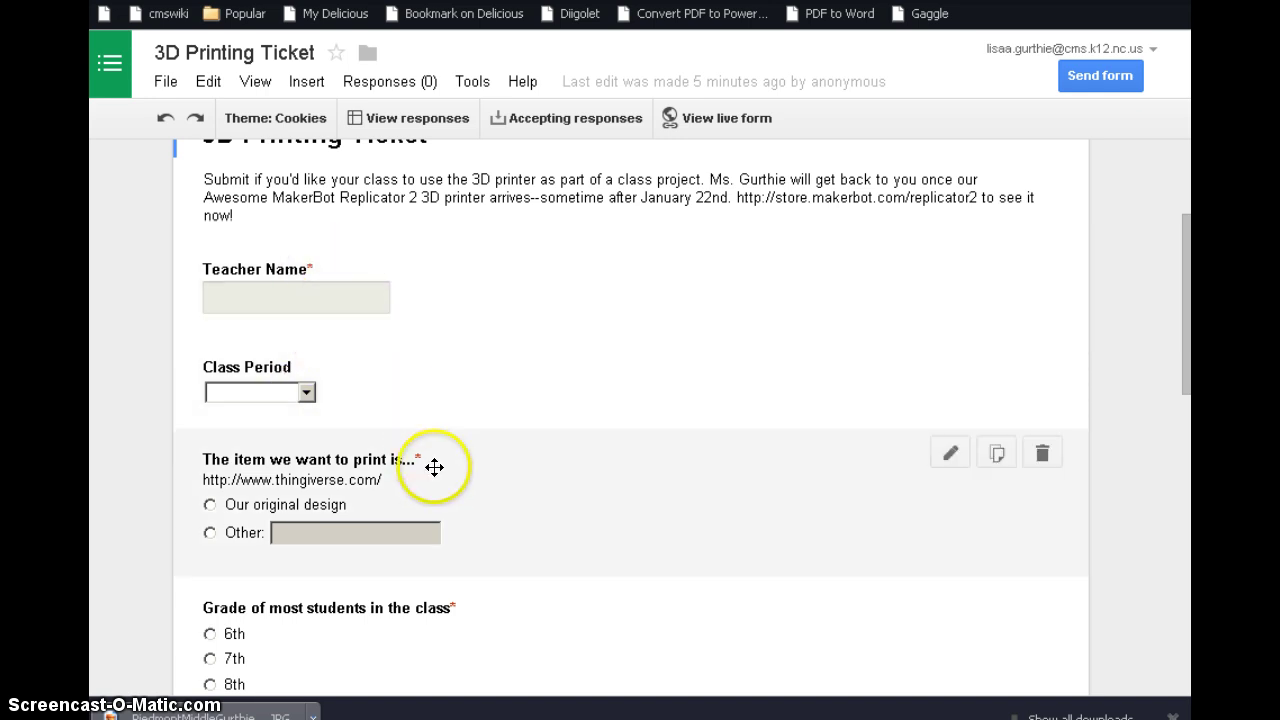
mouse_move(480, 600)
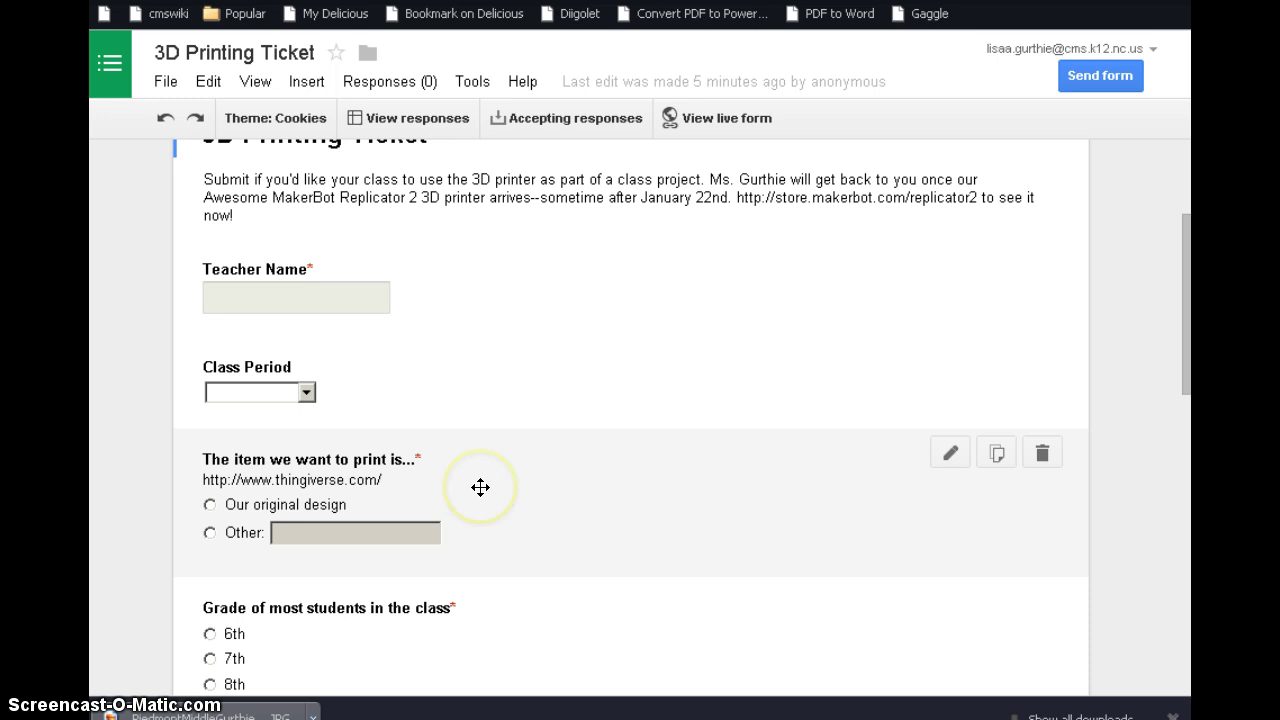
scroll(479, 487, down, 1)
scroll(520, 508, down, 2)
scroll(523, 503, down, 1)
scroll(523, 503, up, 1)
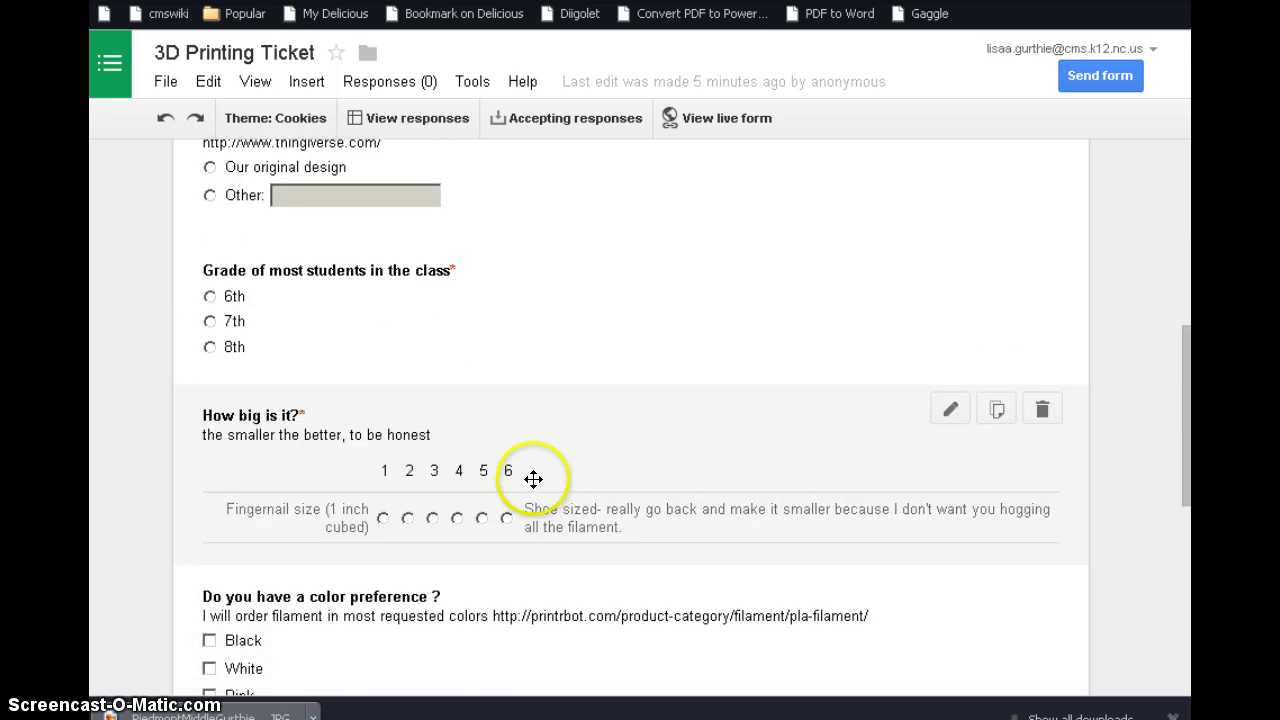
scroll(532, 518, down, 1)
scroll(534, 524, down, 1)
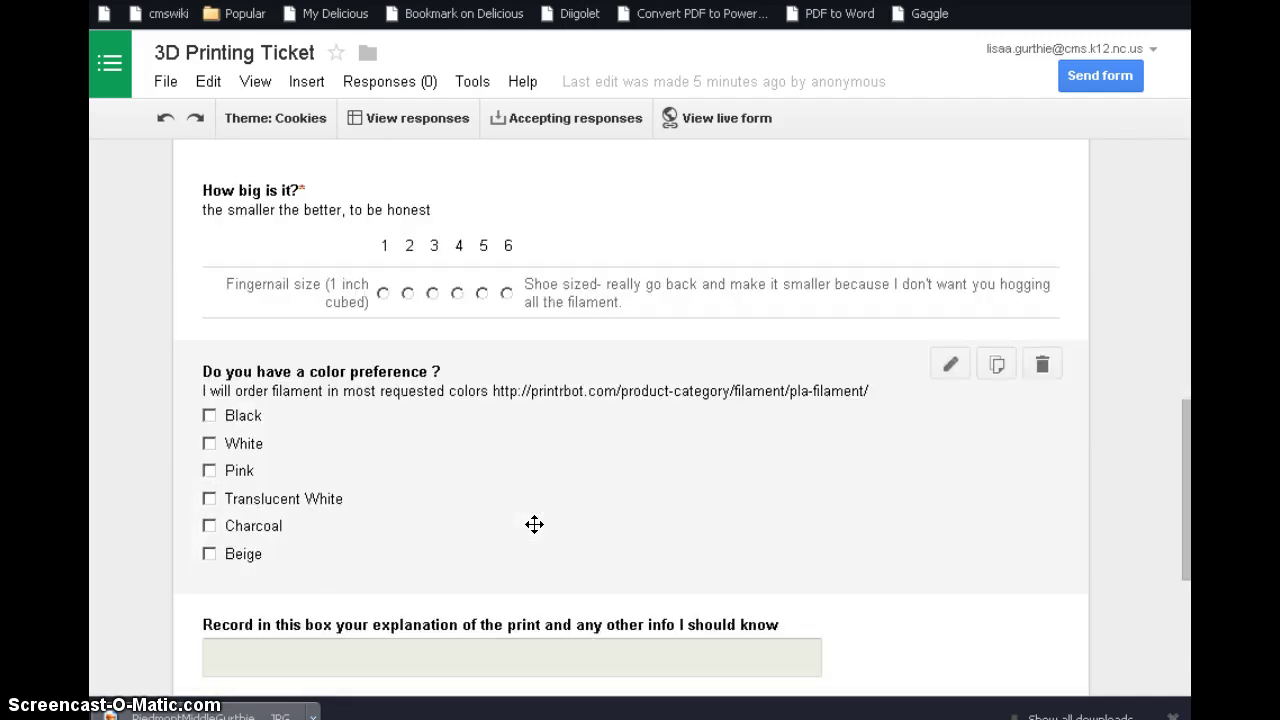
scroll(534, 524, up, 2)
scroll(535, 524, up, 2)
scroll(538, 519, up, 1)
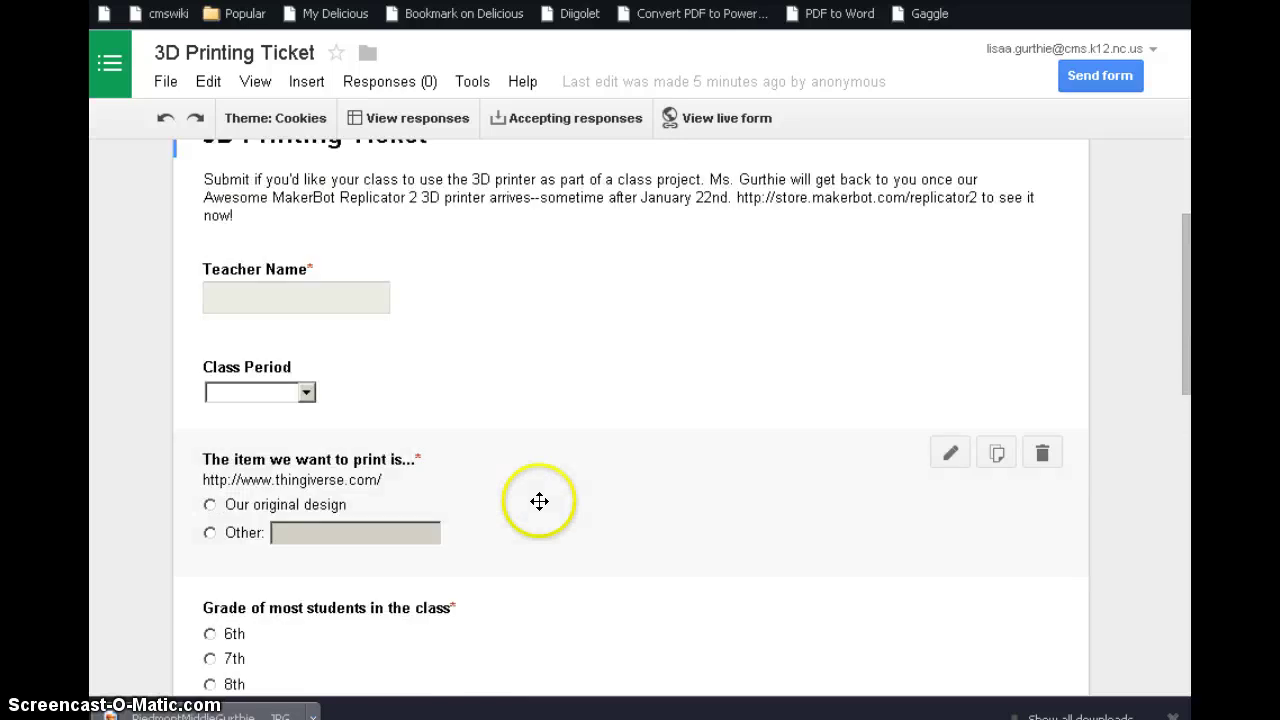
scroll(537, 503, up, 2)
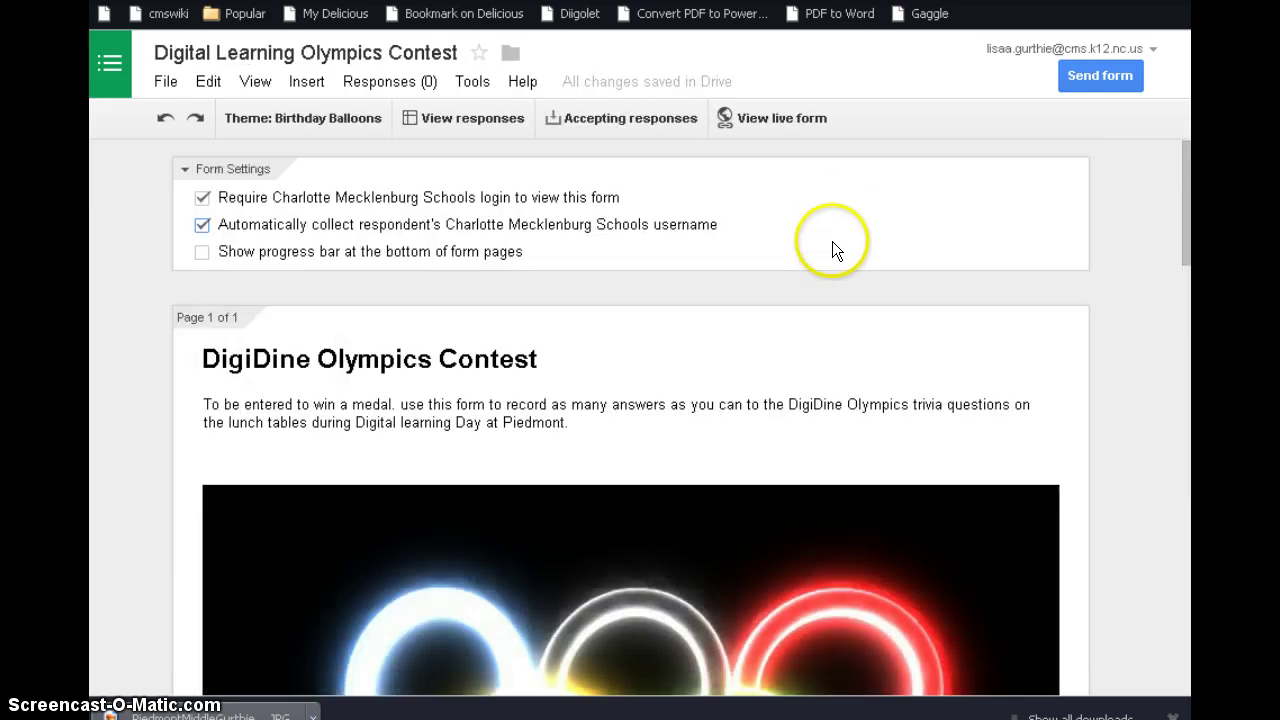
Step: Scroll through the Digital Learning Olympics Contest form in the editor
scroll(839, 219, down, 1)
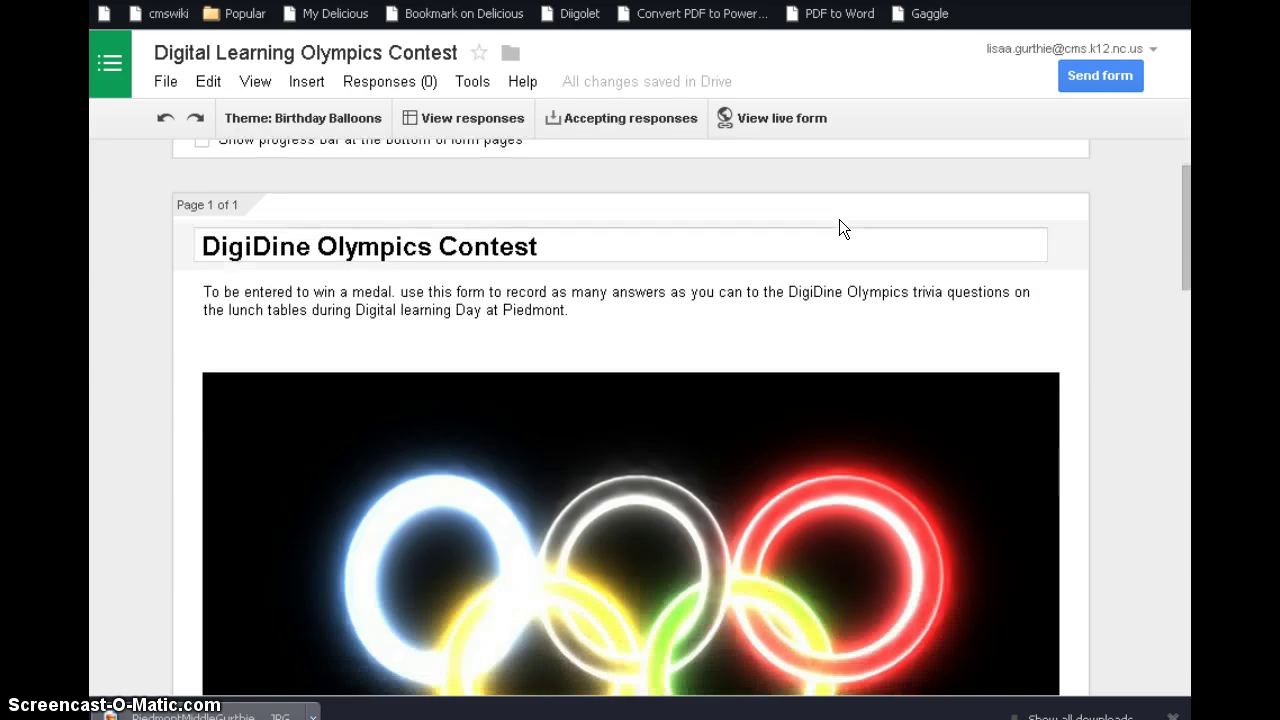
scroll(839, 219, down, 1)
scroll(839, 219, down, 1)
scroll(839, 219, down, 1)
scroll(839, 219, down, 4)
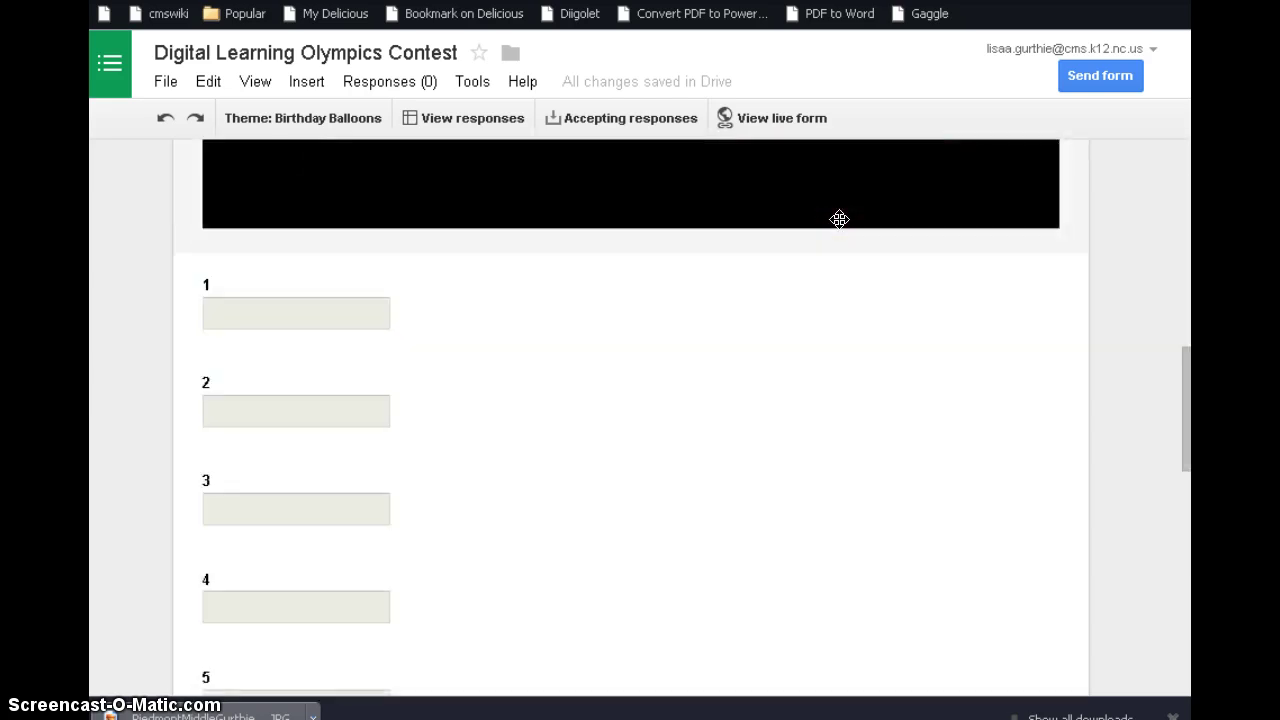
scroll(839, 219, down, 4)
scroll(839, 219, down, 1)
scroll(839, 219, down, 2)
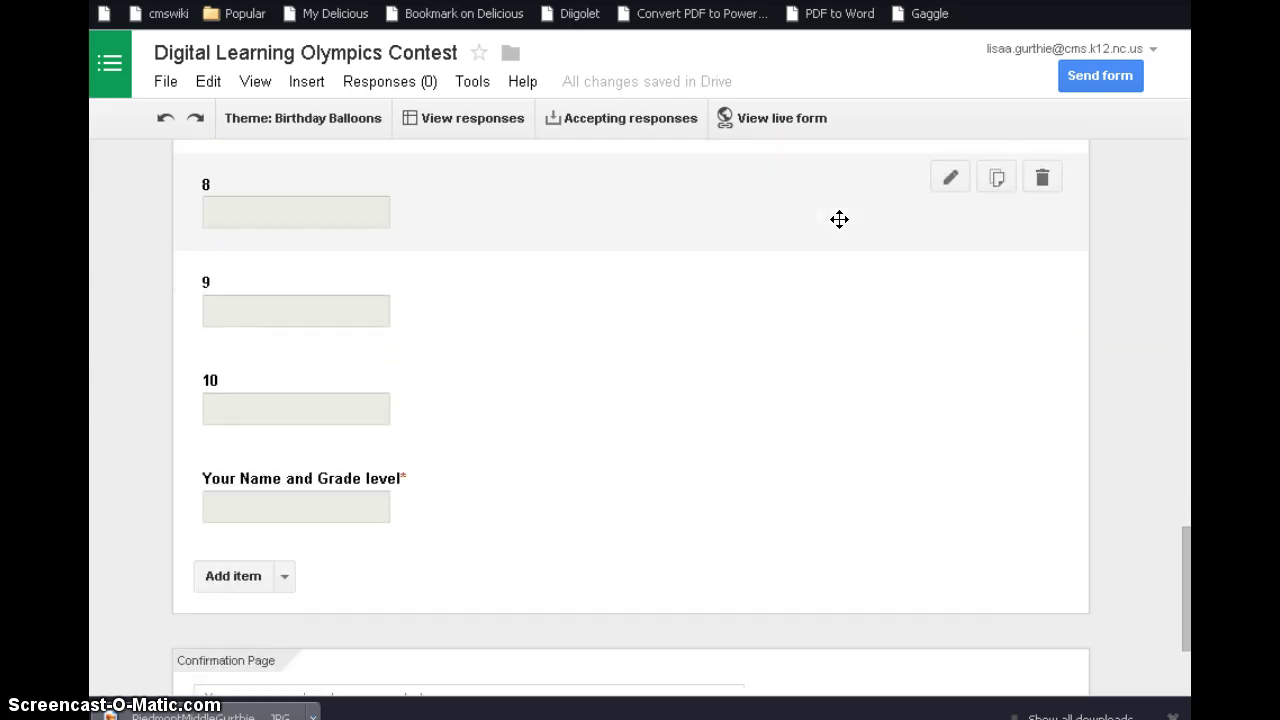
scroll(839, 219, up, 5)
scroll(839, 219, up, 5)
scroll(839, 219, up, 3)
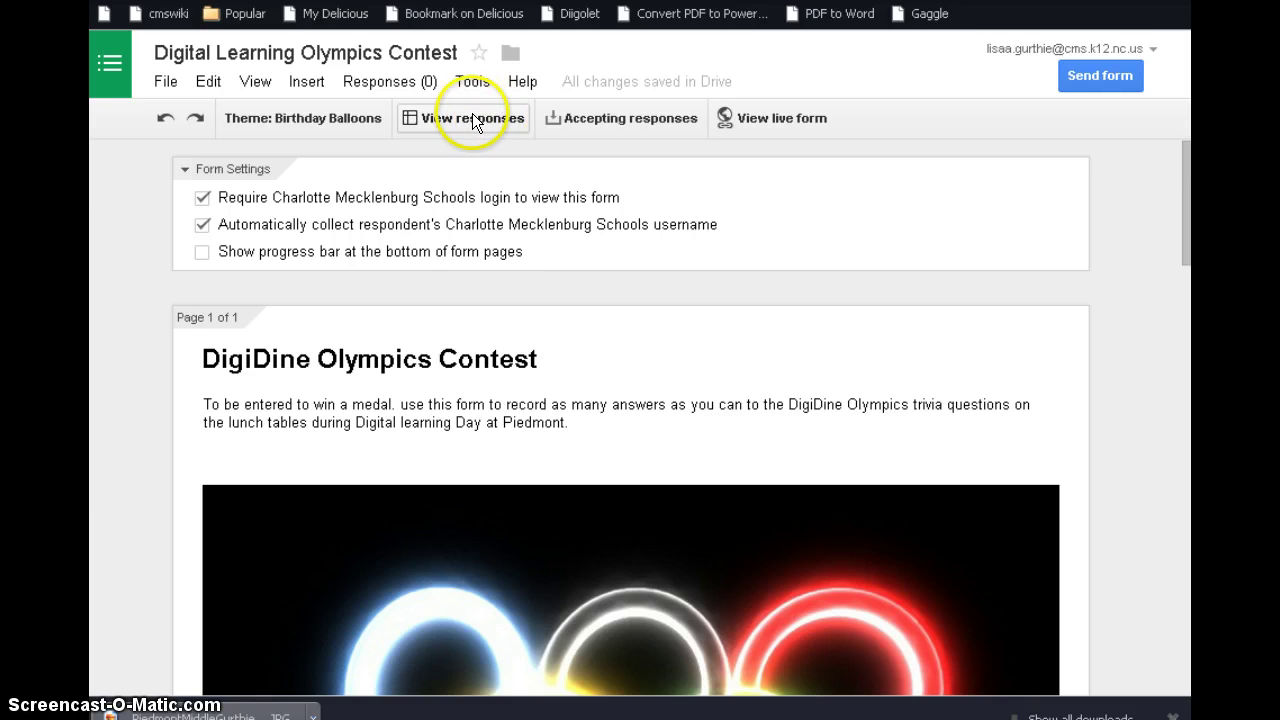
Step: Turn Accepting responses off and back on, then view the live contest form
click(656, 118)
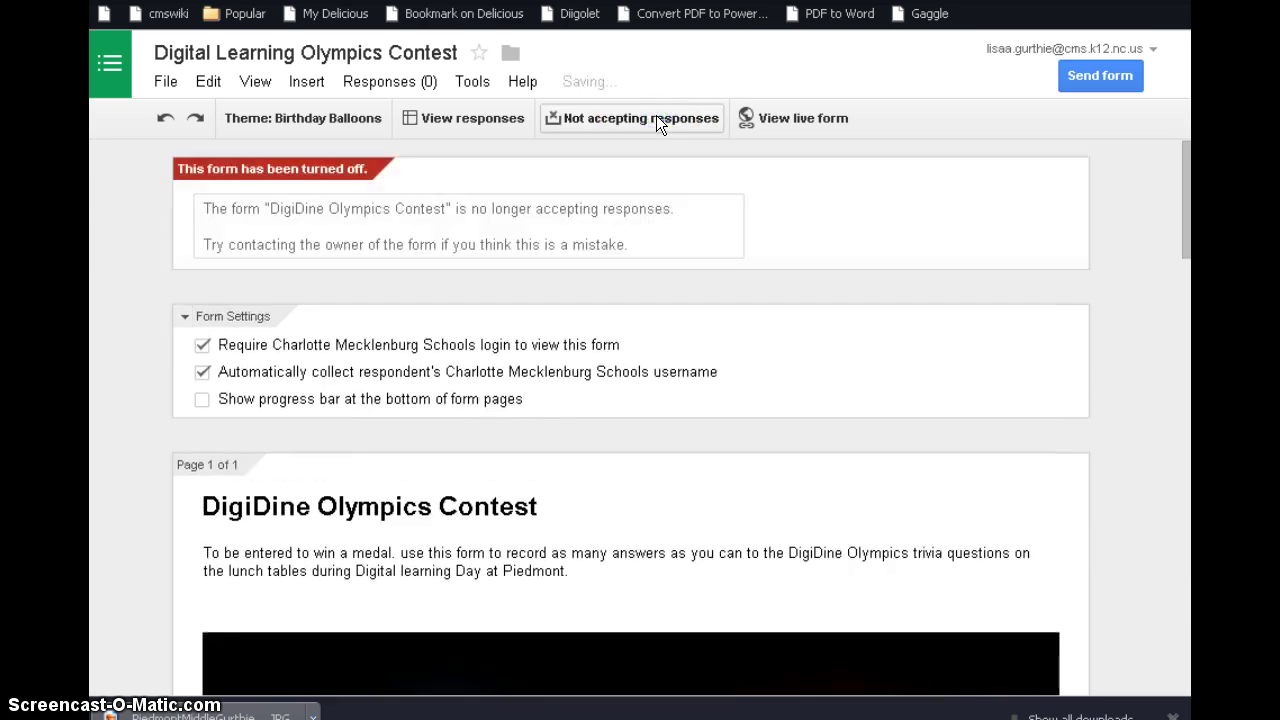
click(656, 118)
click(778, 118)
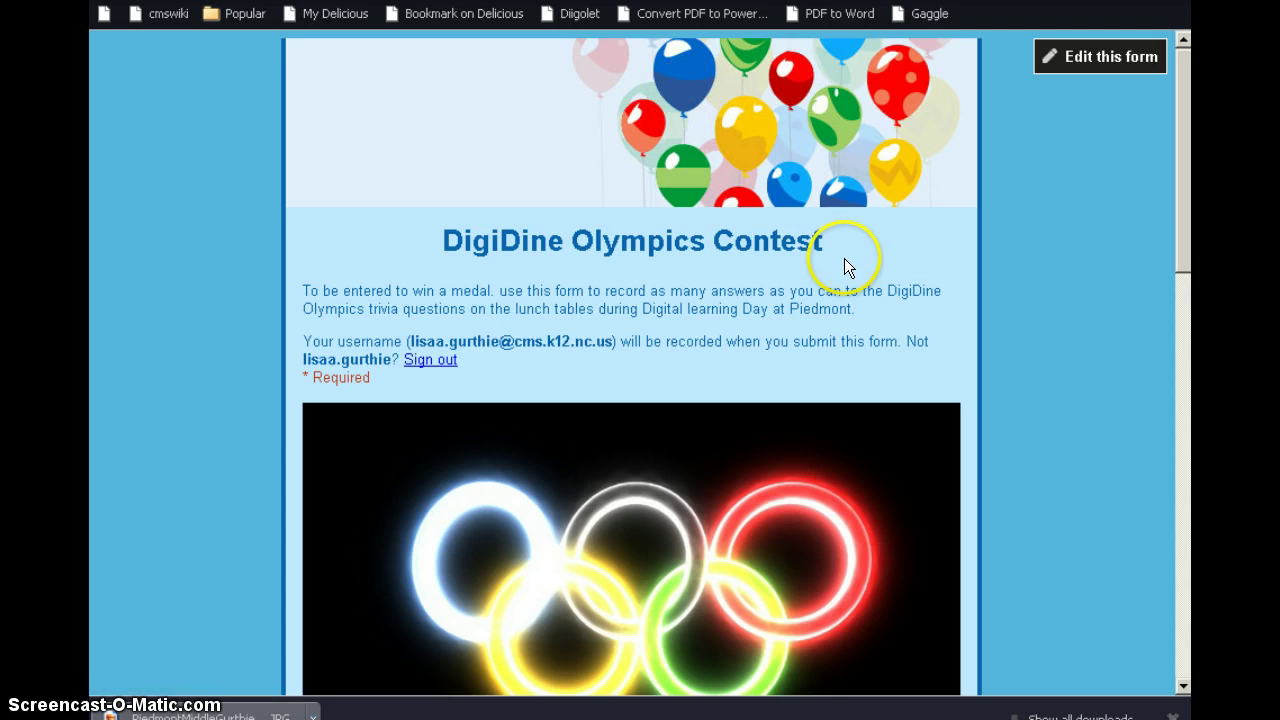
Step: Scroll the live balloon-themed DigiDine Olympics Contest form past the rings image to Submit
scroll(845, 258, down, 3)
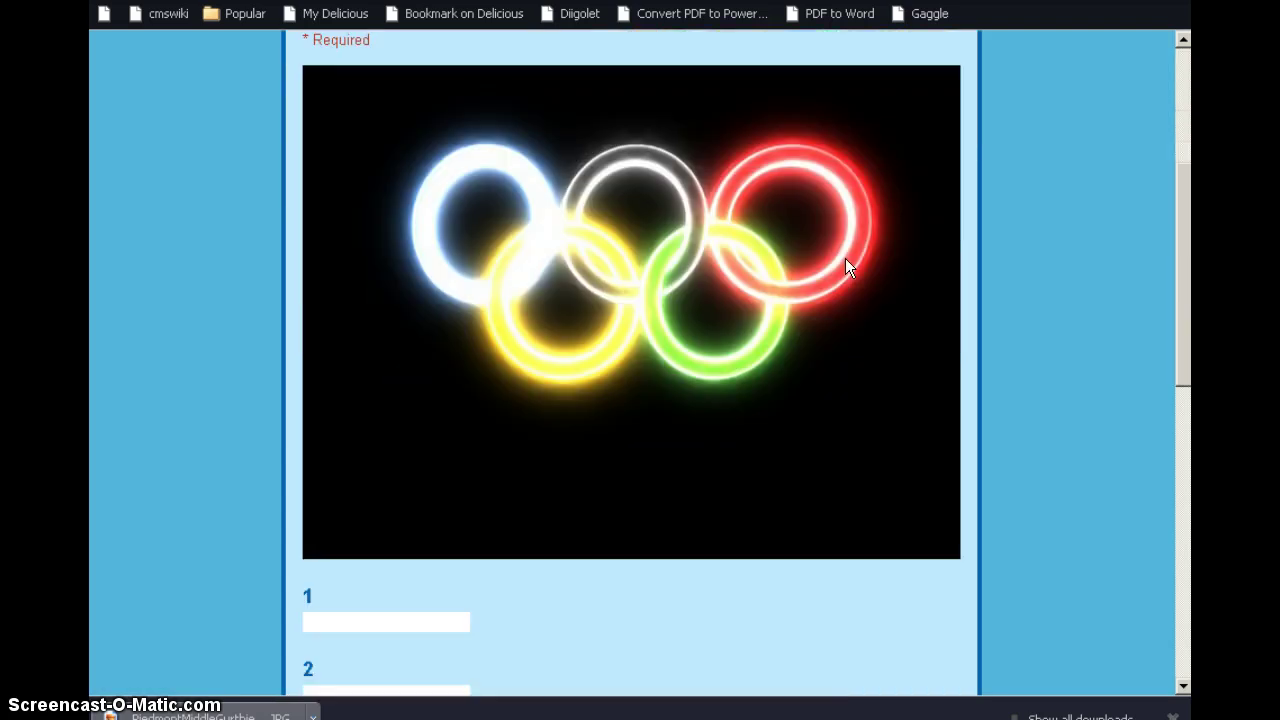
scroll(845, 258, up, 3)
scroll(845, 260, down, 1)
scroll(845, 260, down, 3)
scroll(845, 260, down, 2)
scroll(845, 260, down, 3)
scroll(845, 260, down, 3)
scroll(845, 268, up, 5)
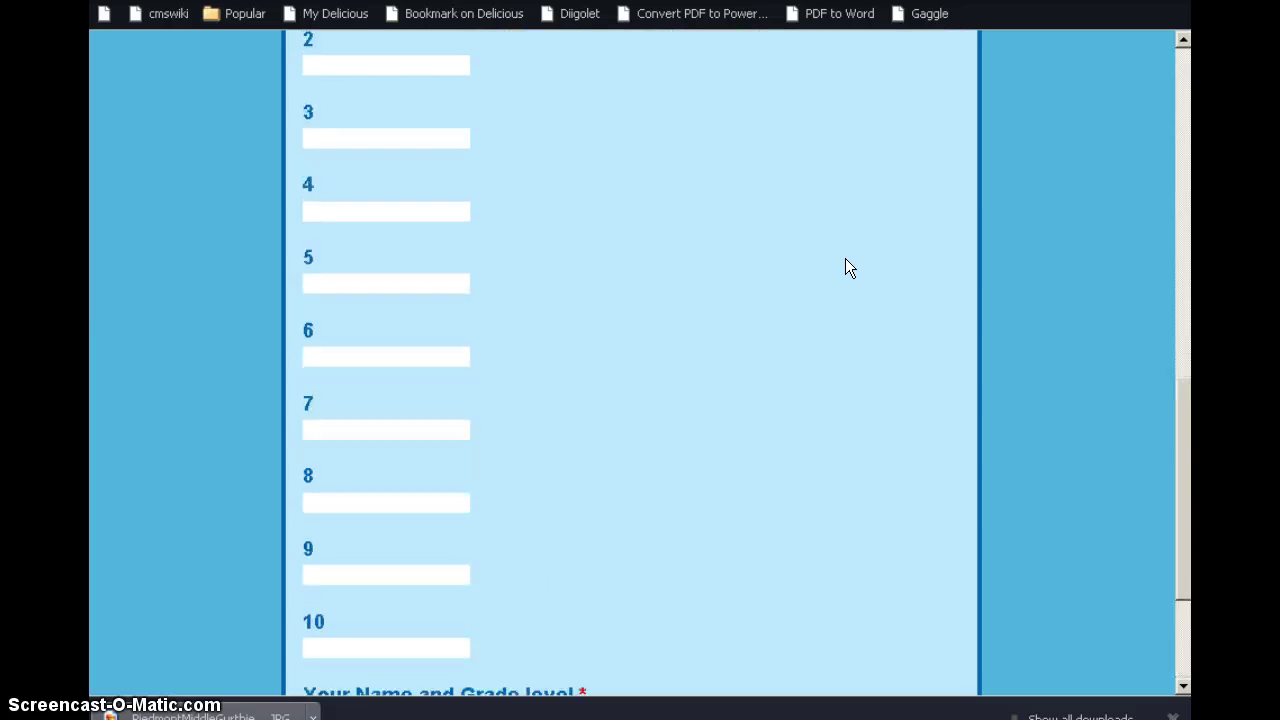
scroll(845, 268, down, 2)
scroll(845, 268, down, 4)
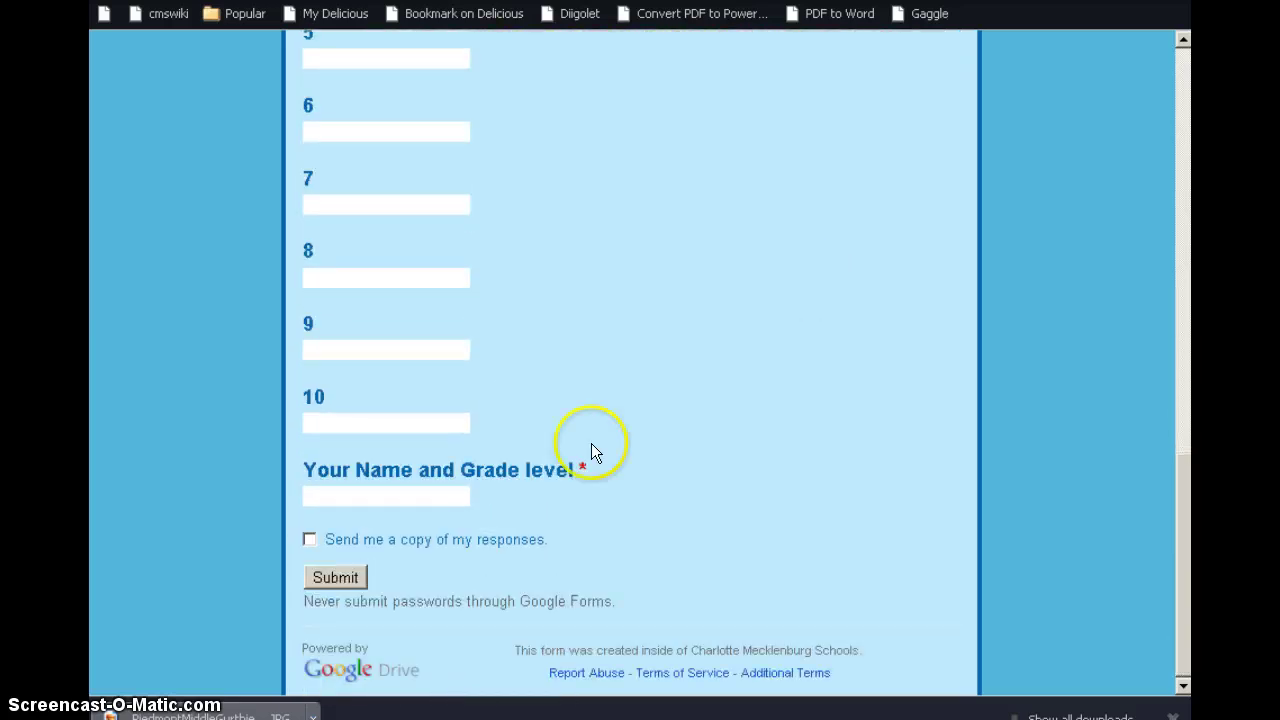
scroll(610, 260, up, 10)
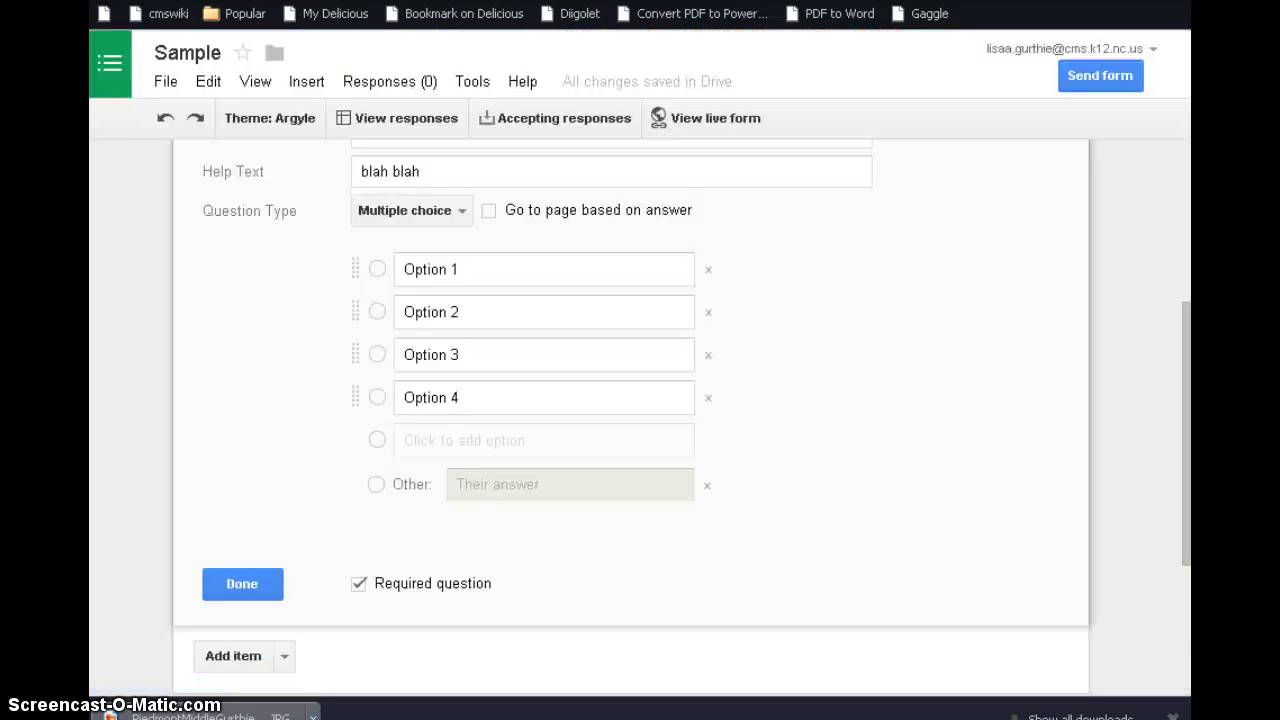
Step: View the 3D Printing Ticket form live, down to its 100% progress bar and Submit
scroll(698, 280, up, 3)
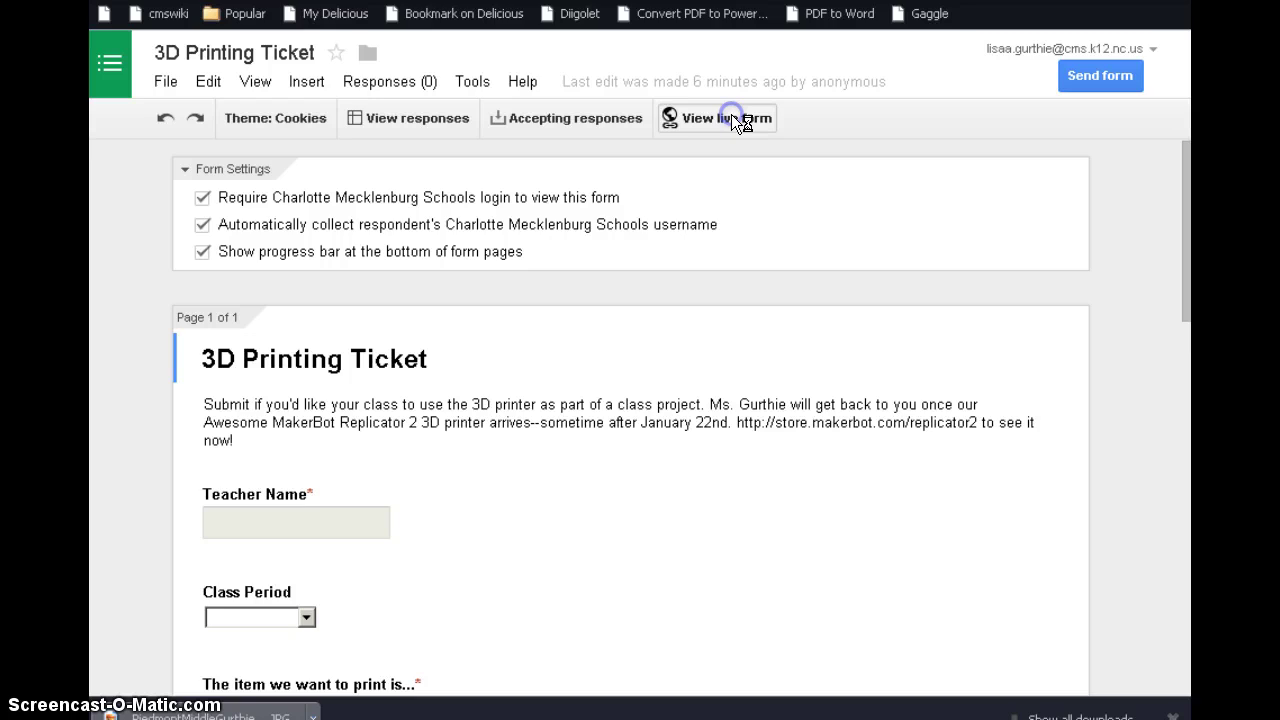
click(712, 114)
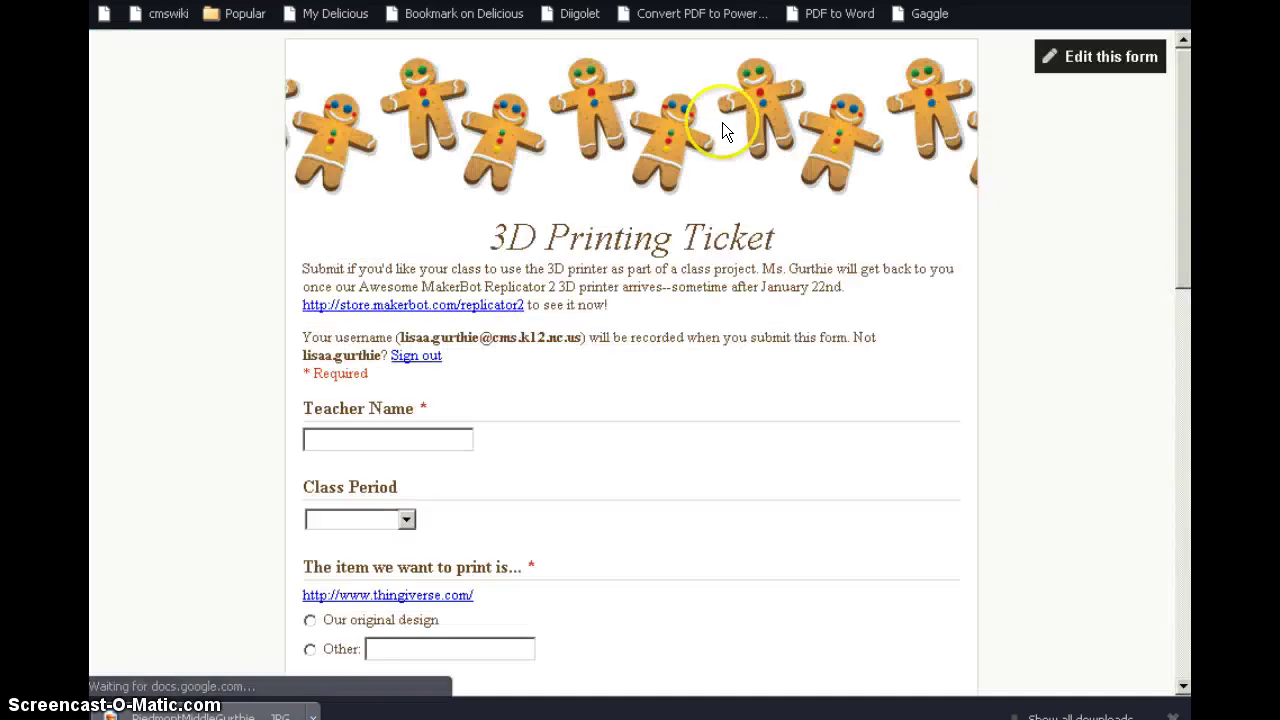
scroll(765, 231, down, 2)
scroll(765, 231, down, 2)
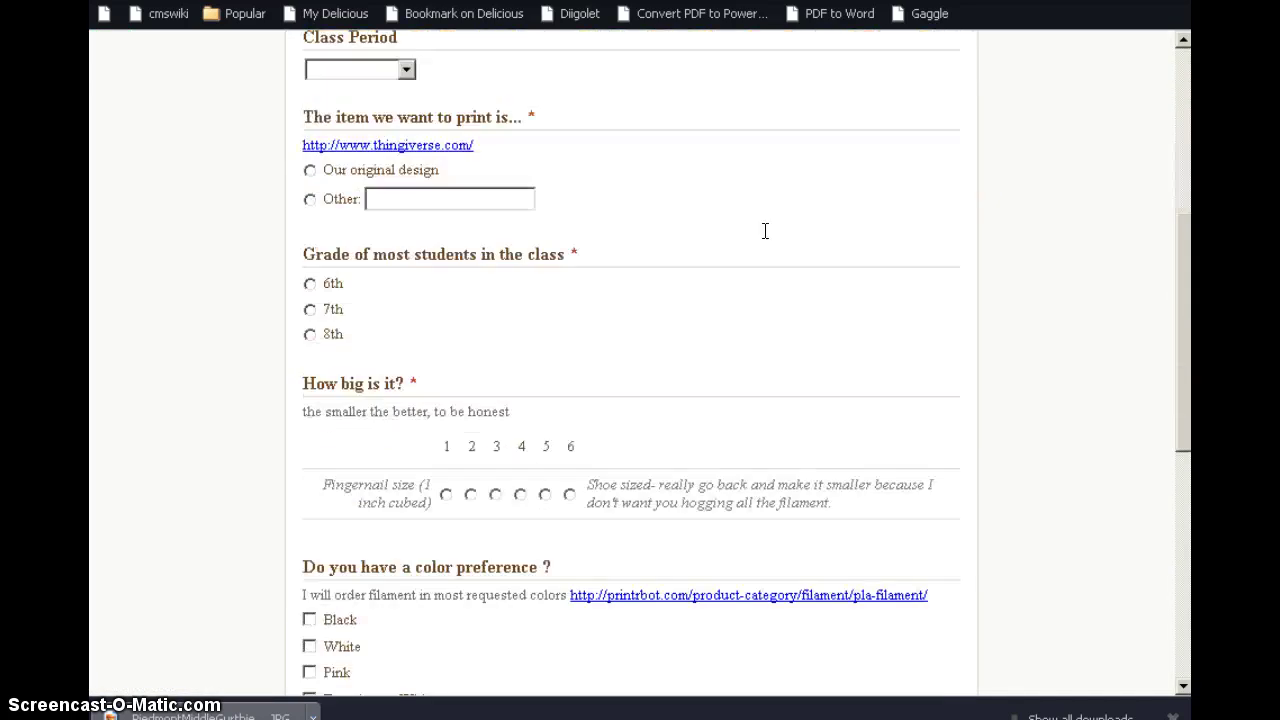
scroll(765, 231, down, 2)
scroll(765, 231, down, 2)
scroll(765, 231, down, 1)
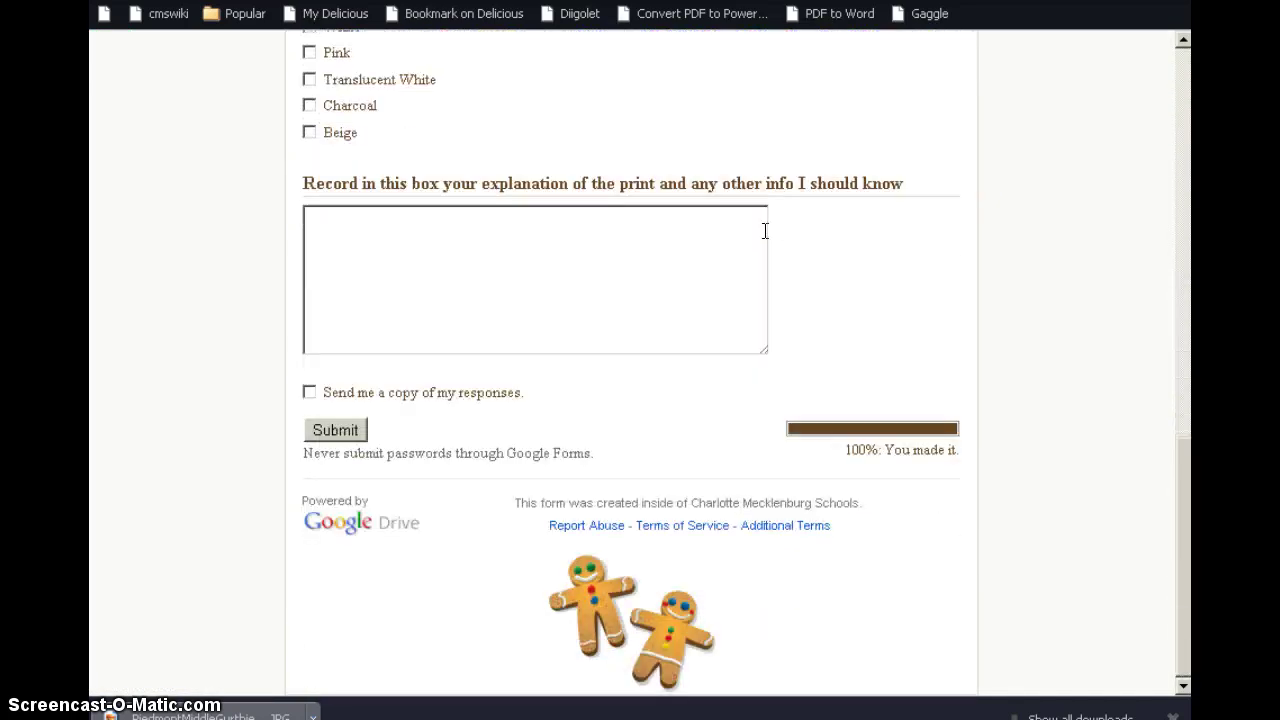